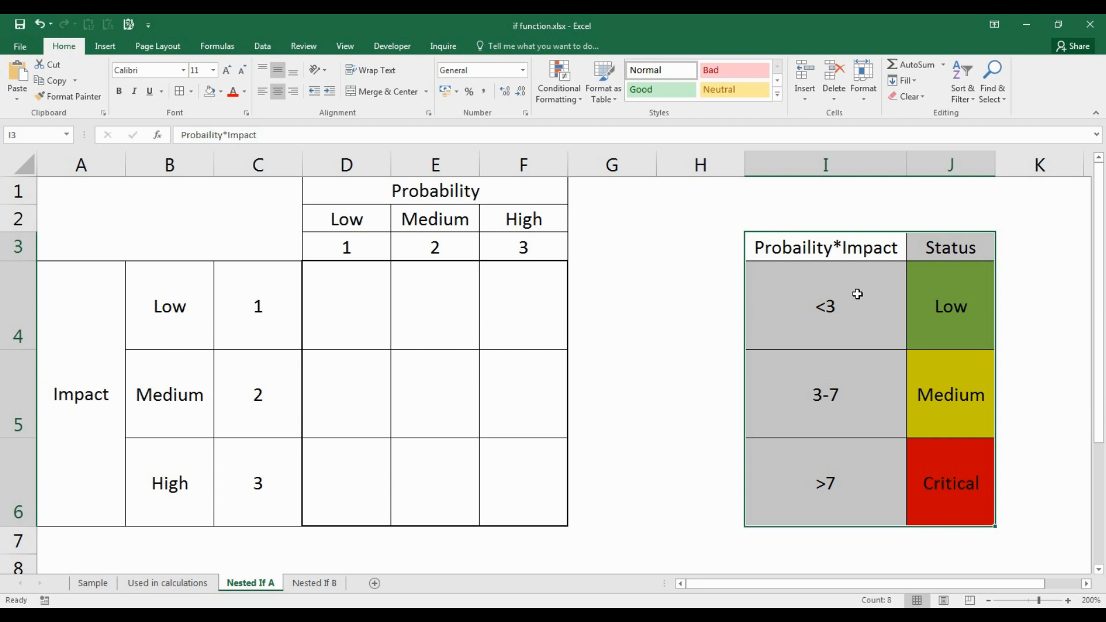
left_click(954, 308)
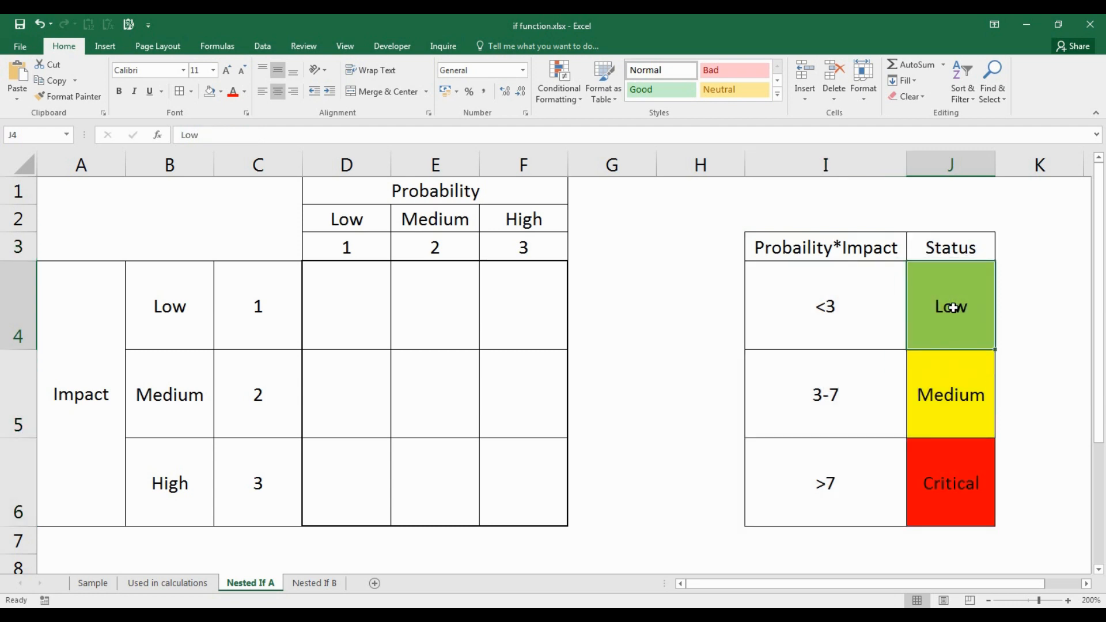
left_click(862, 411)
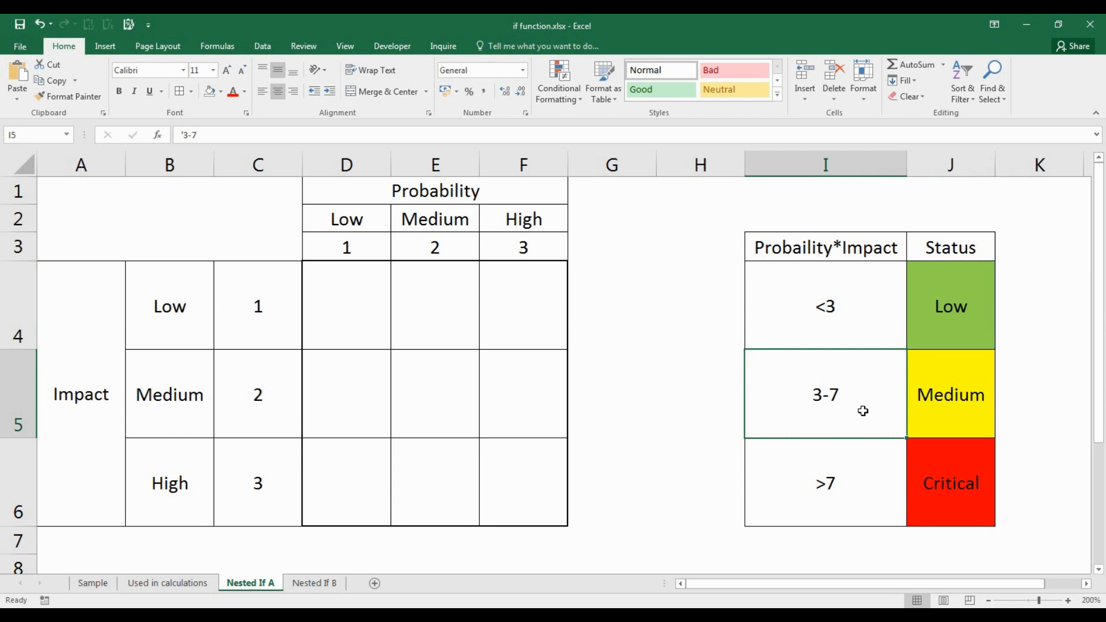
left_click(927, 418)
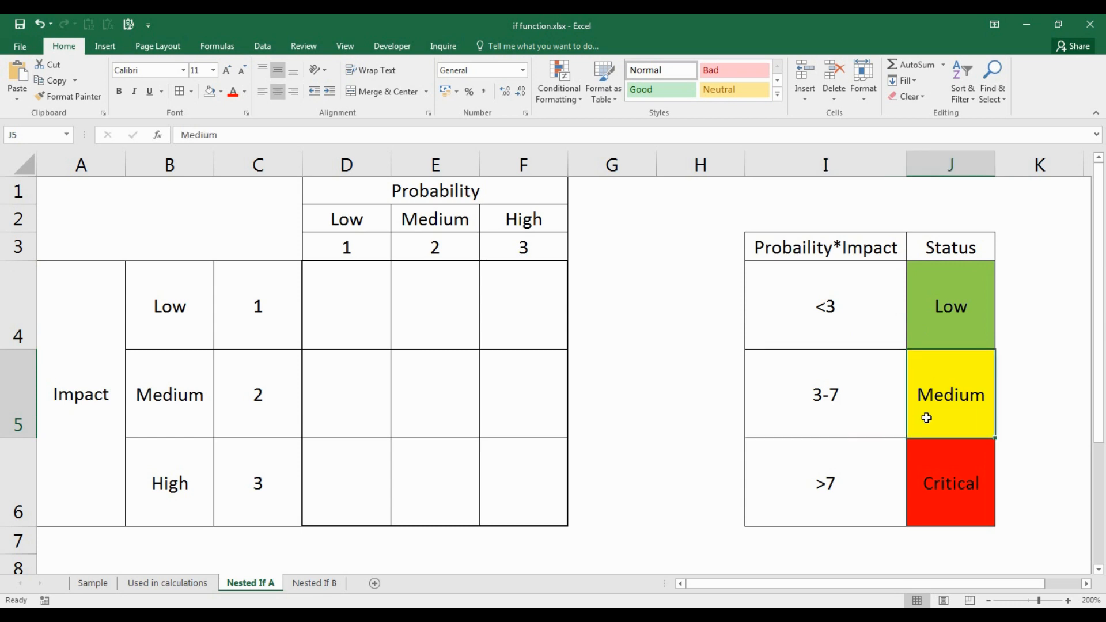
left_click(826, 501)
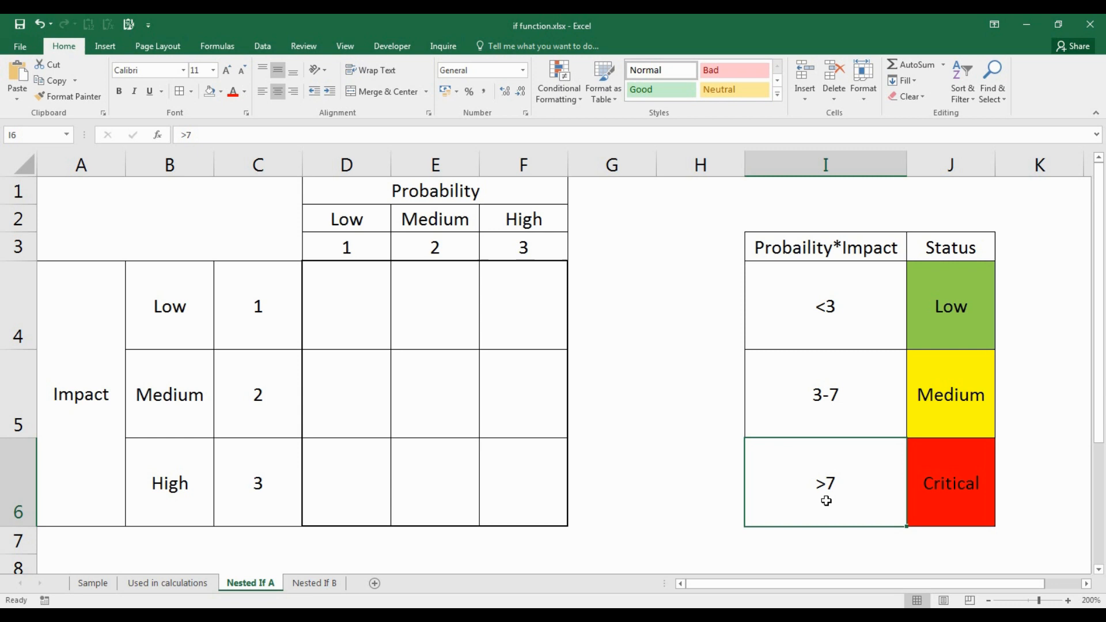
left_click(938, 499)
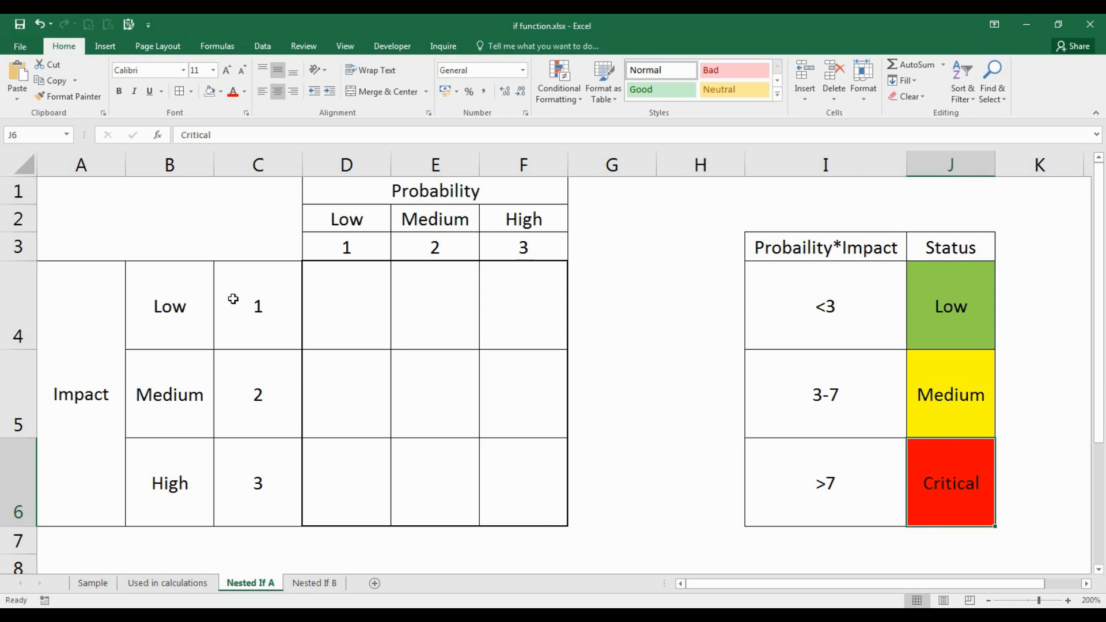
left_click(359, 310)
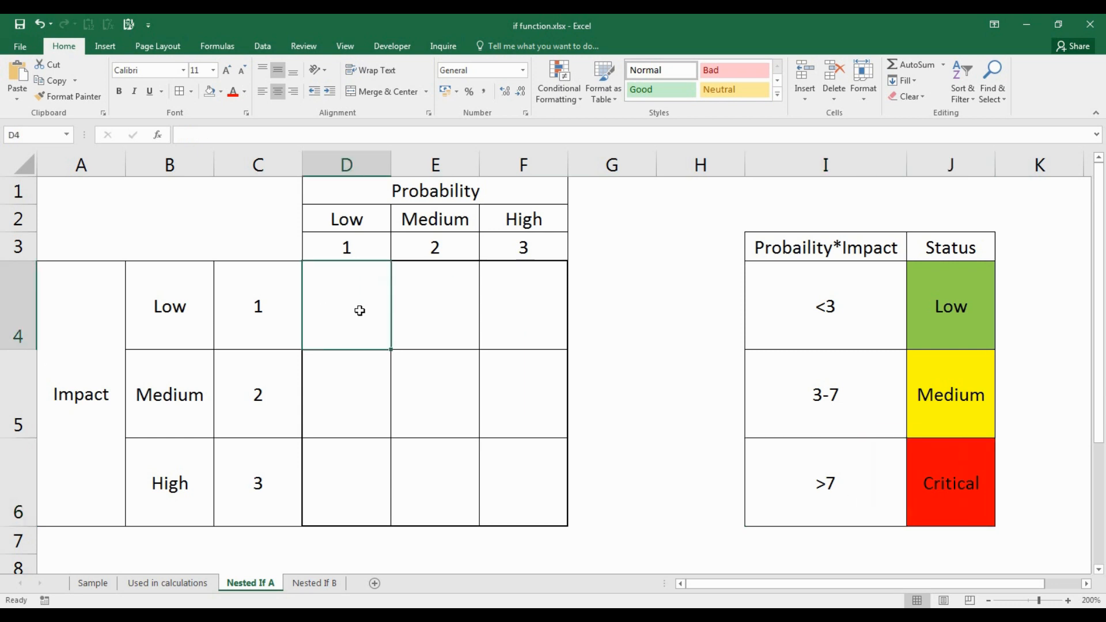
- Start D4's formula with the test D$3*$C4 under 3, returning $J$4 (Low)
type("=if")
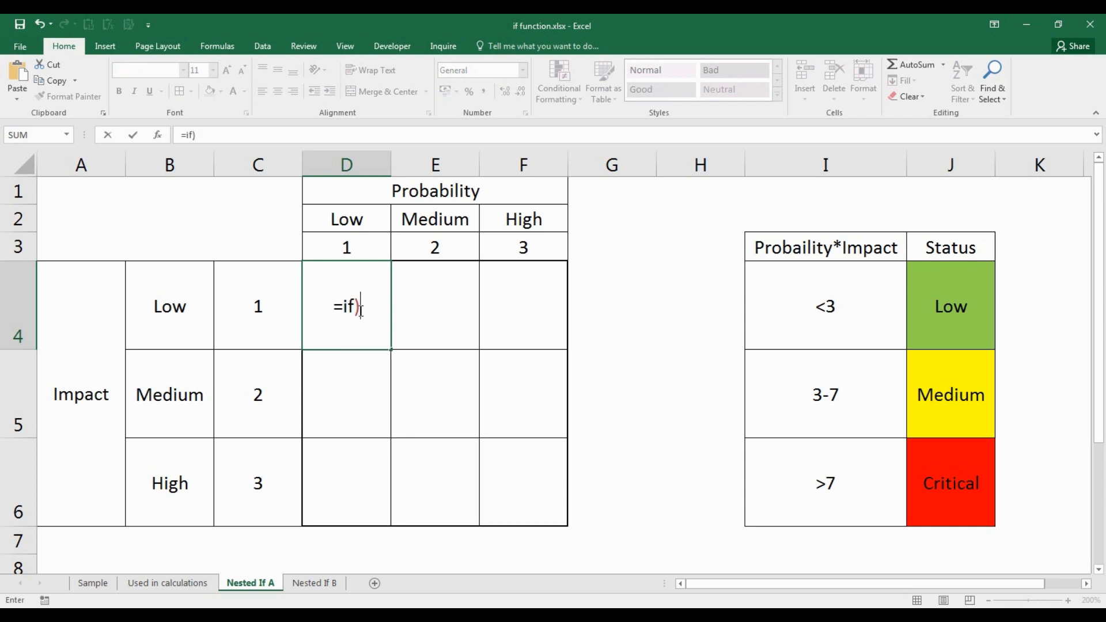
type("(")
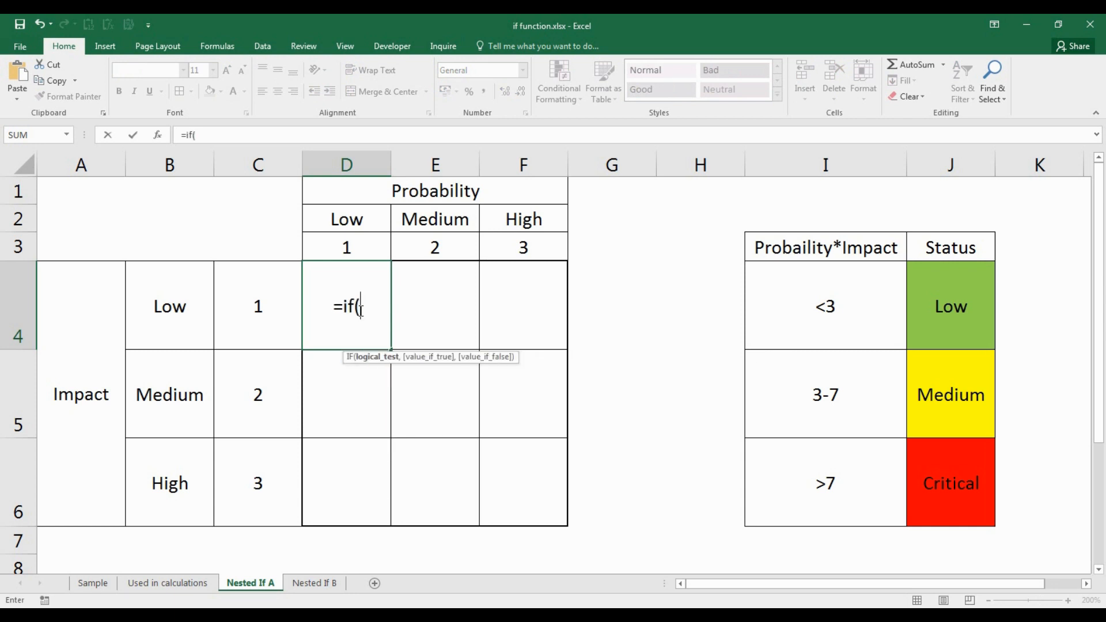
type("(")
left_click(367, 247)
key("F4")
key("F4")
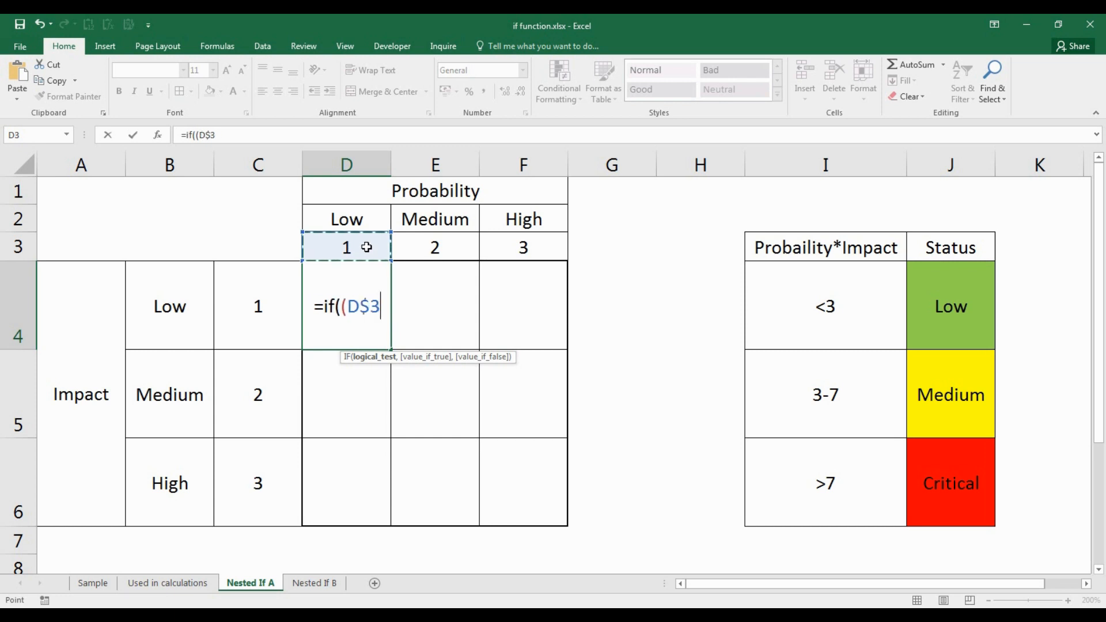
type("*")
left_click(264, 315)
key("F4")
key("F4")
key("F4")
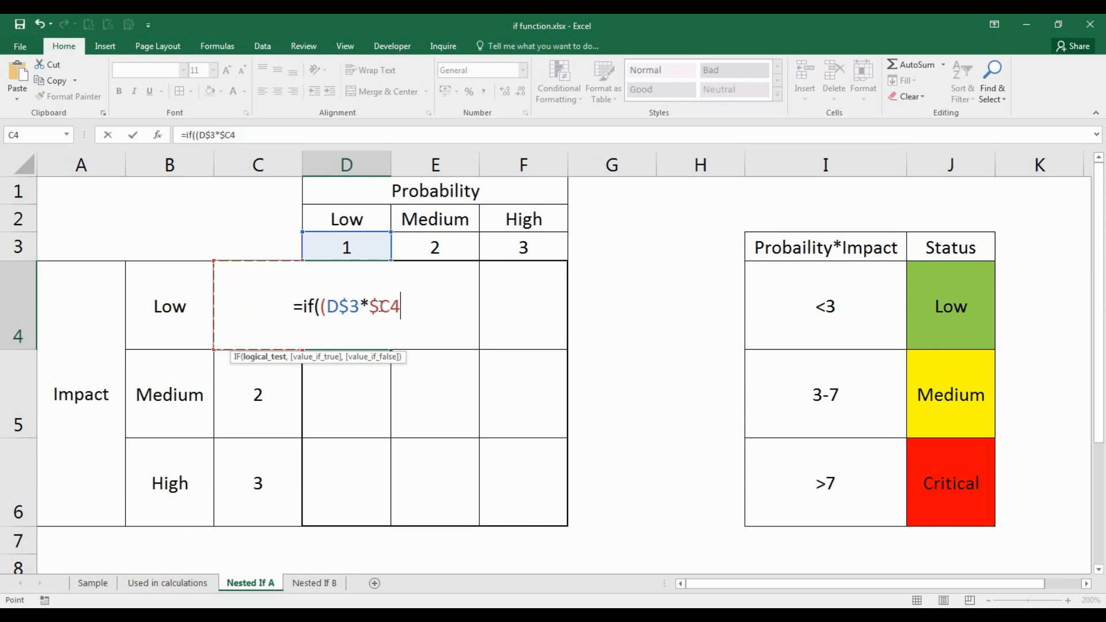
type(")<")
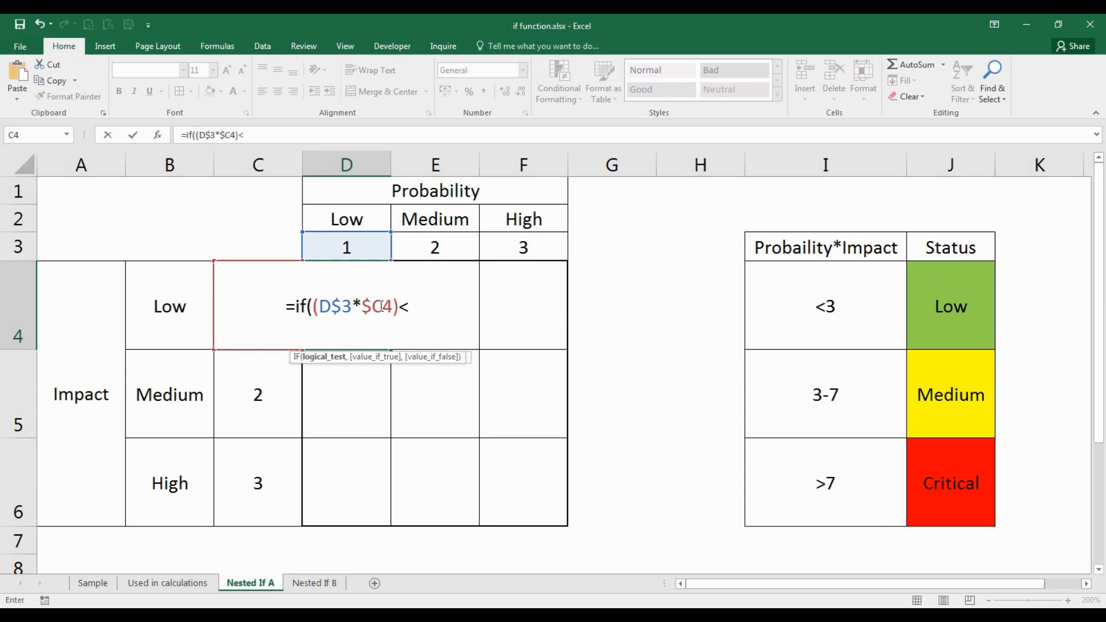
type("3,")
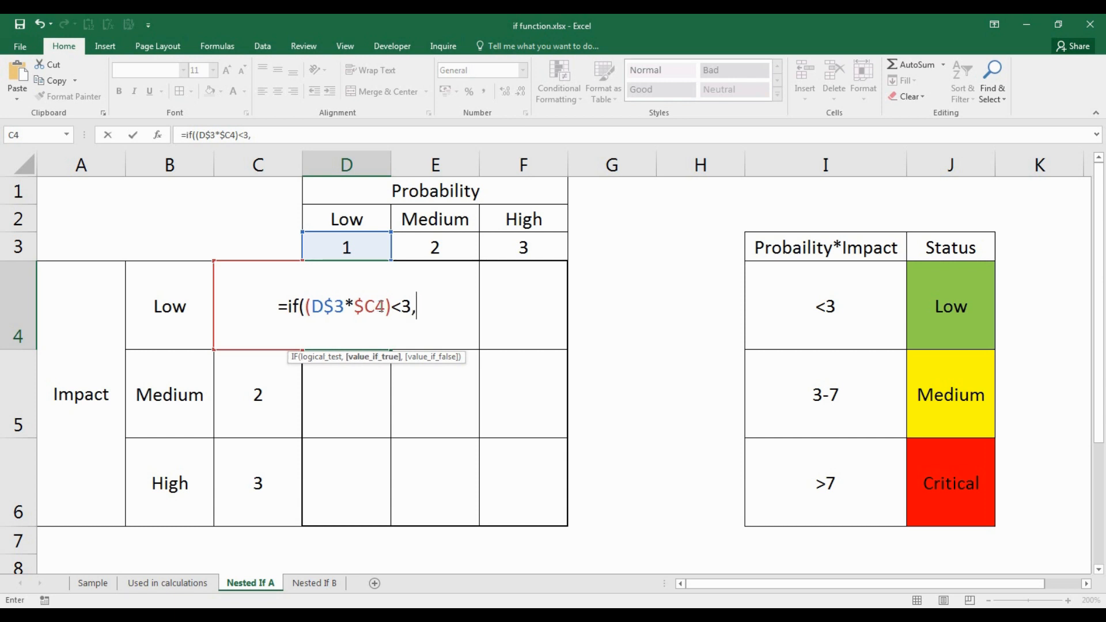
left_click(943, 302)
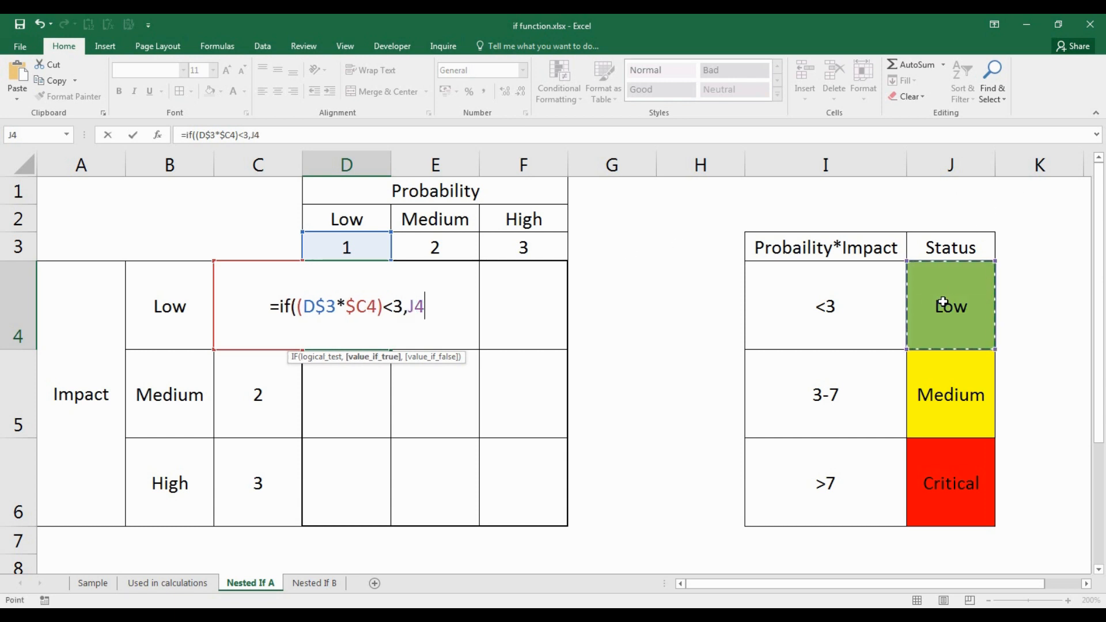
key("F4")
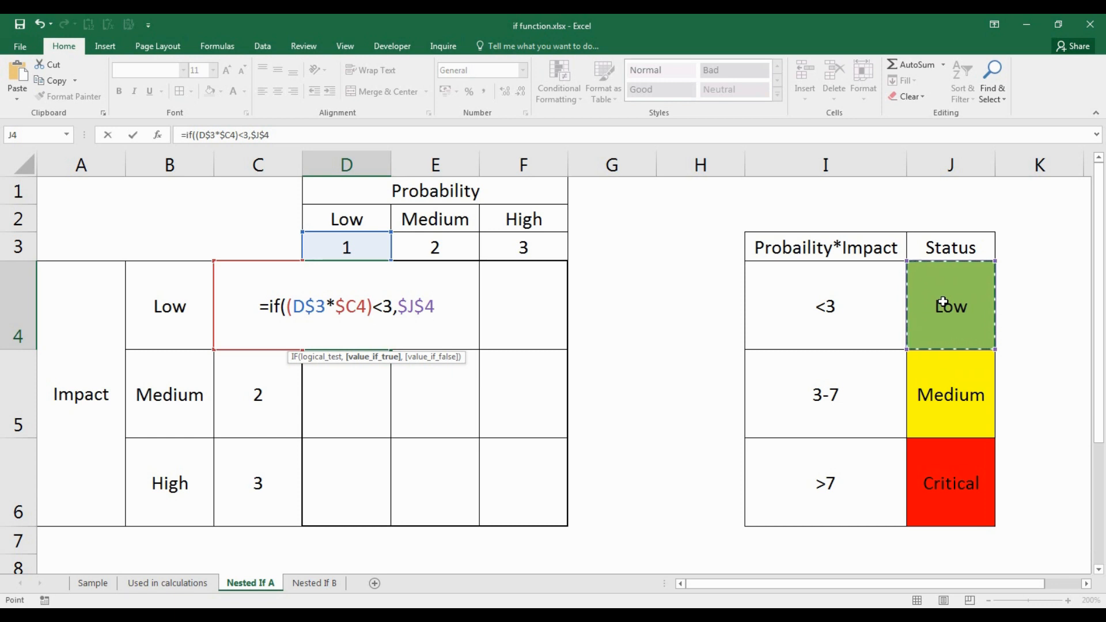
type(",")
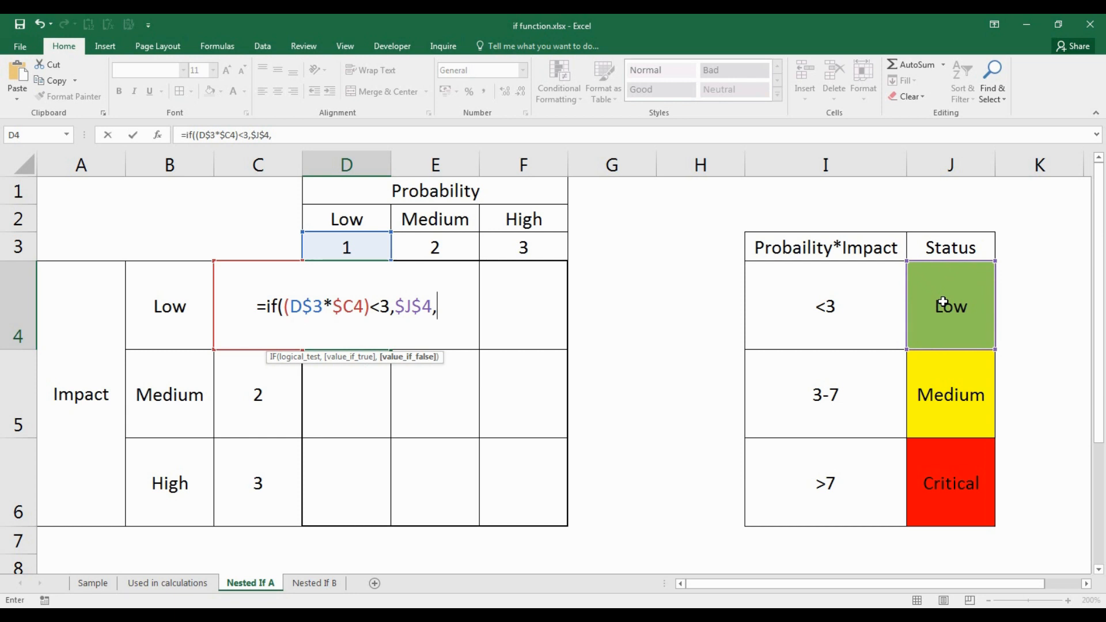
- Nest a second IF returning $J$6 (Critical) above 7, otherwise $J$5 (Medium), and commit the formula
type("if(")
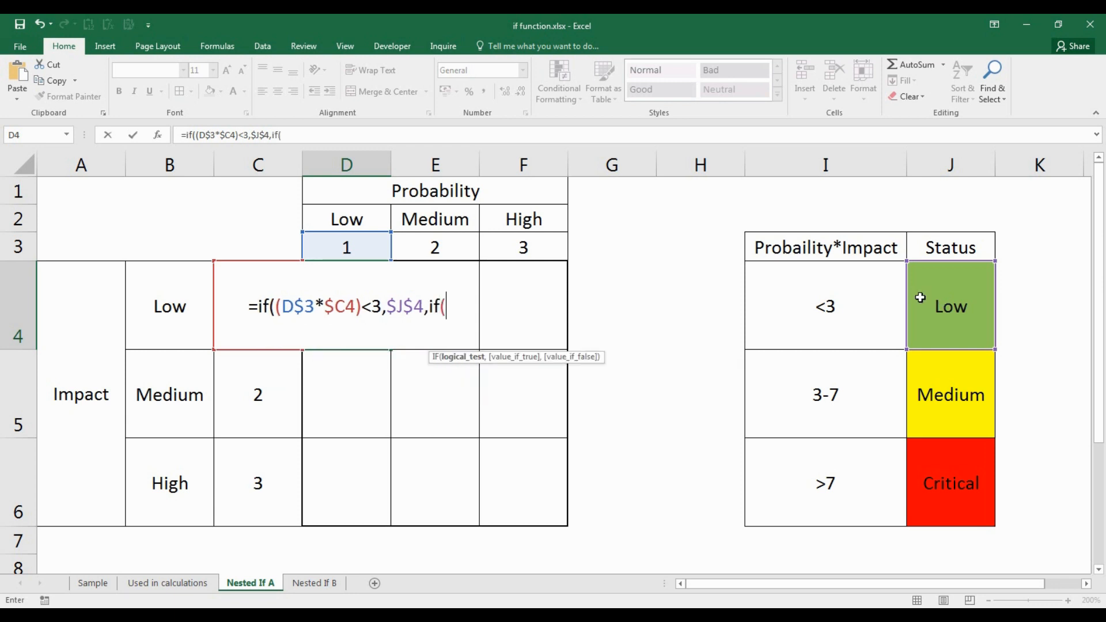
type("(")
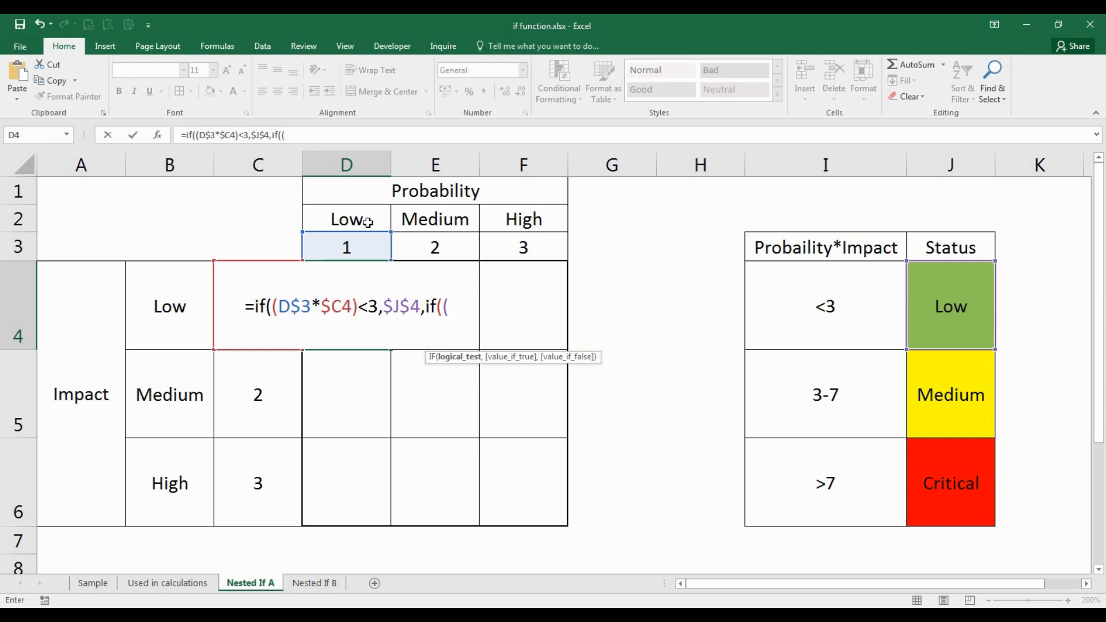
left_click(342, 246)
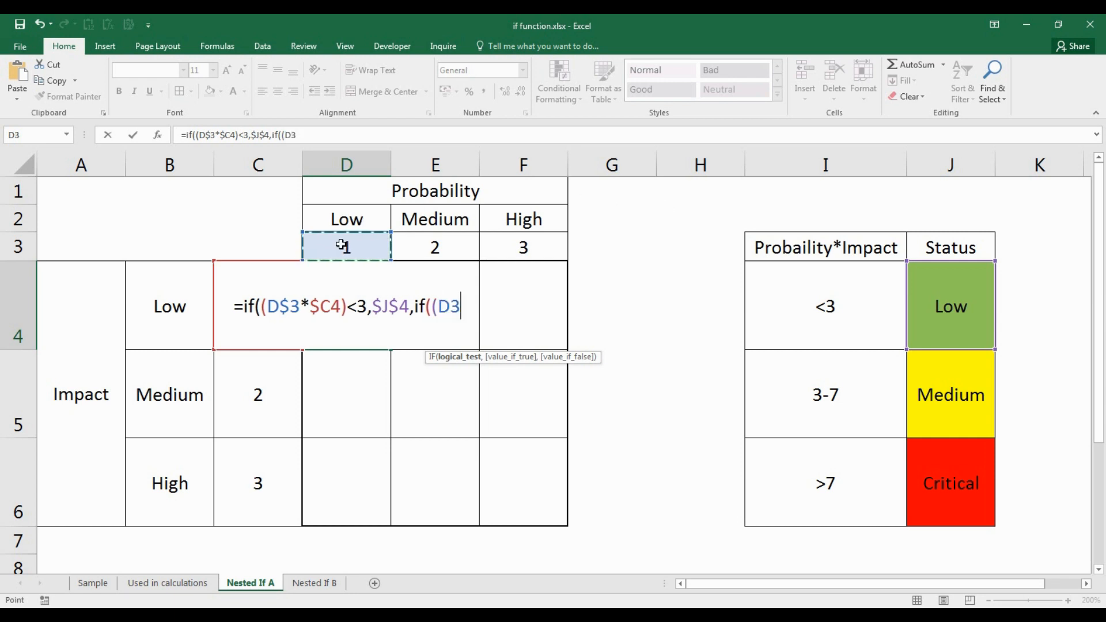
key("F4")
key("F4")
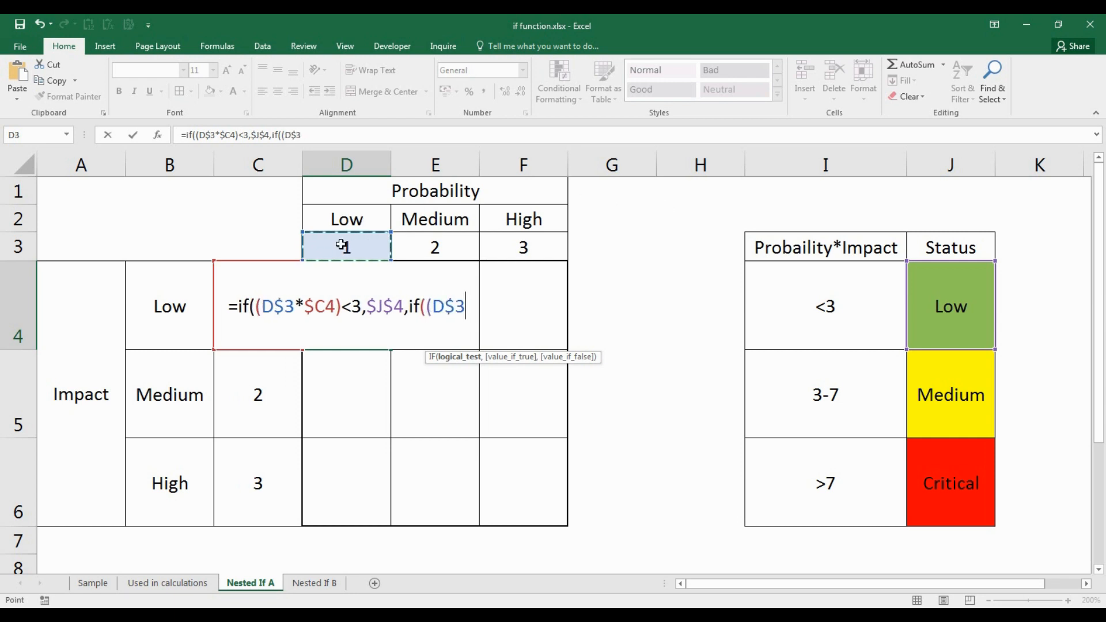
type("*")
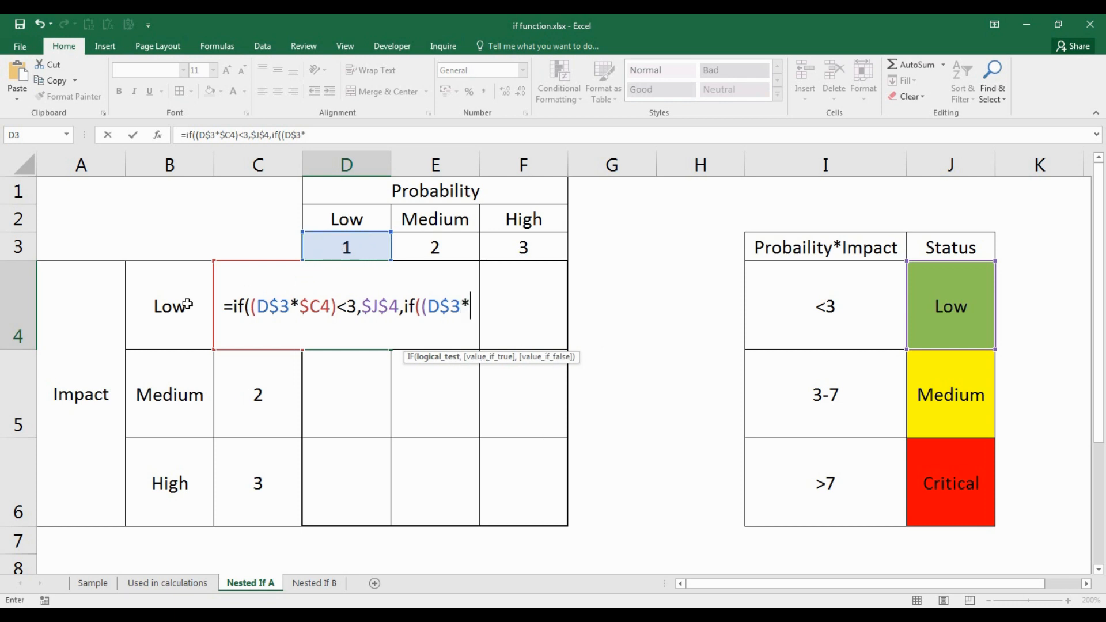
left_click(217, 303)
key("F4")
key("F4")
key("F4")
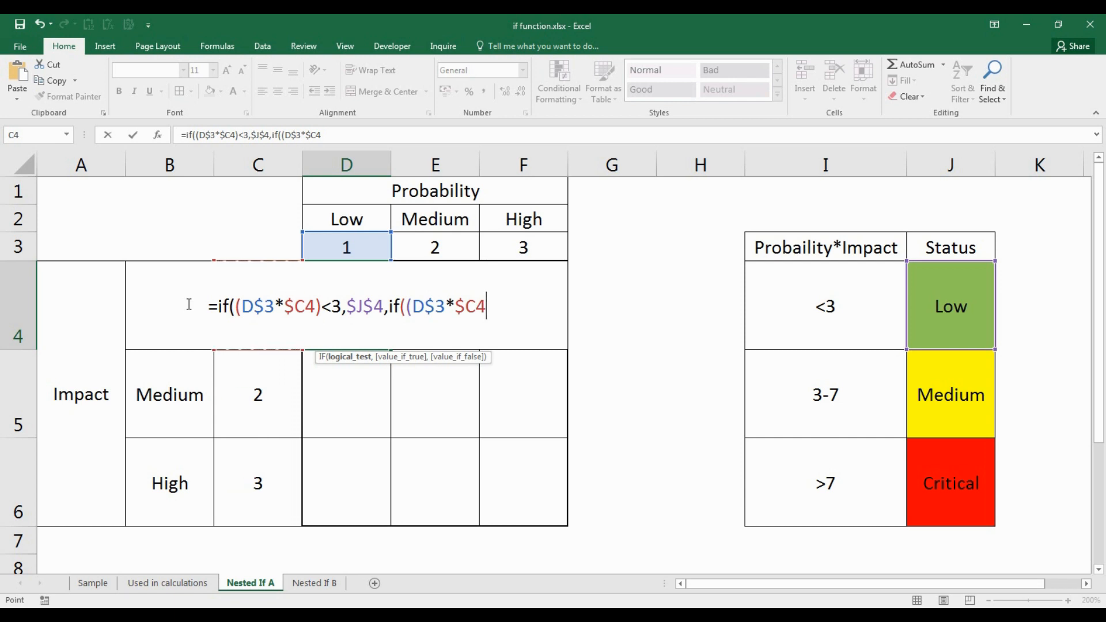
type(")>")
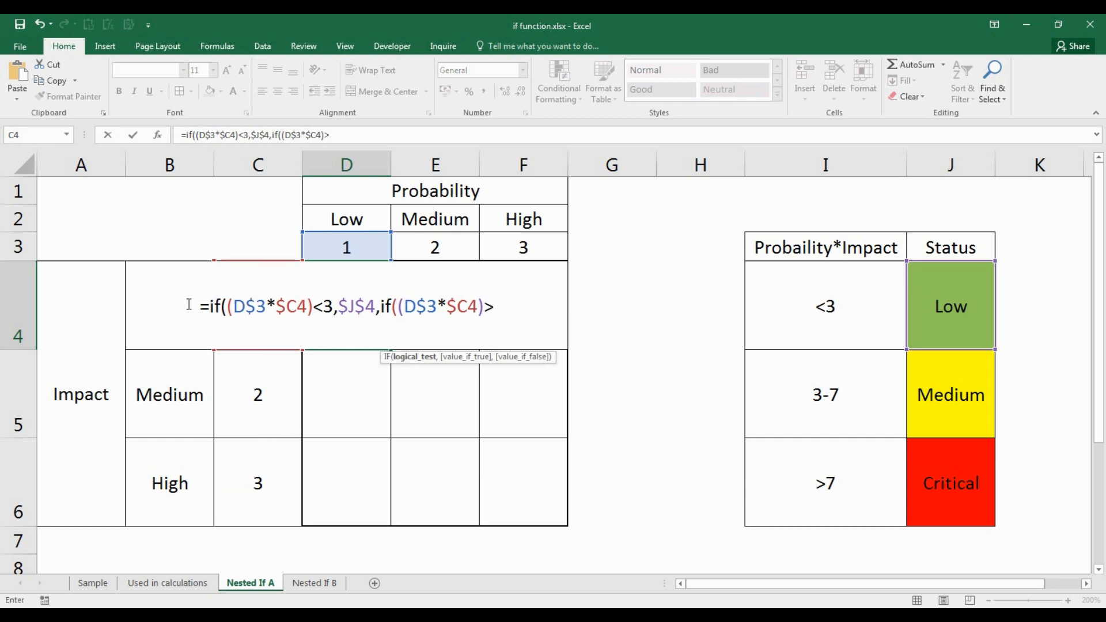
type("7")
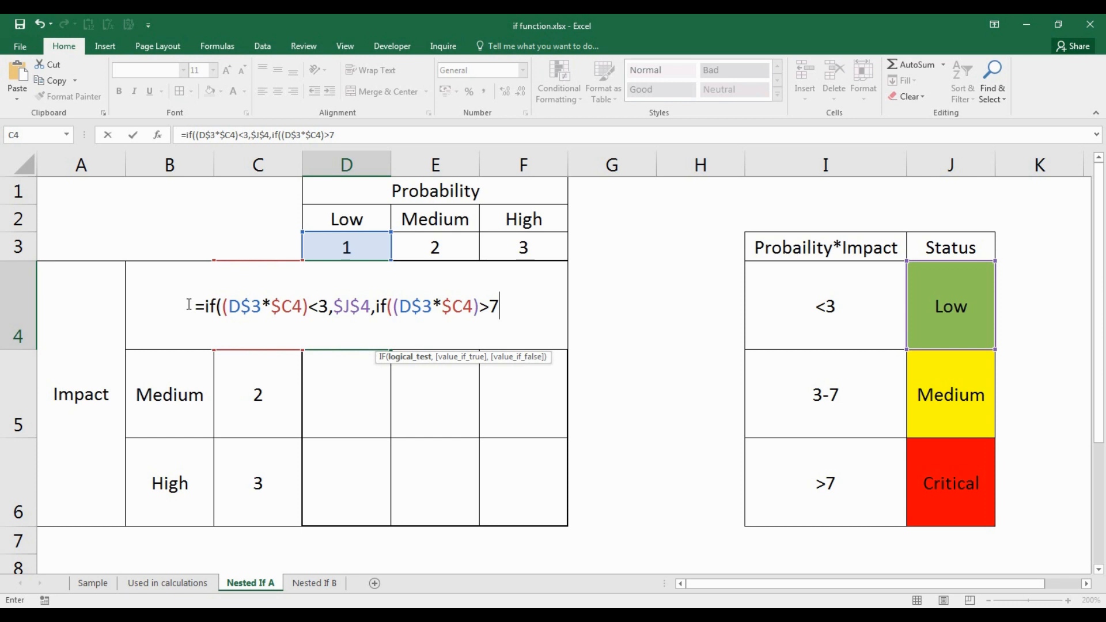
type(",")
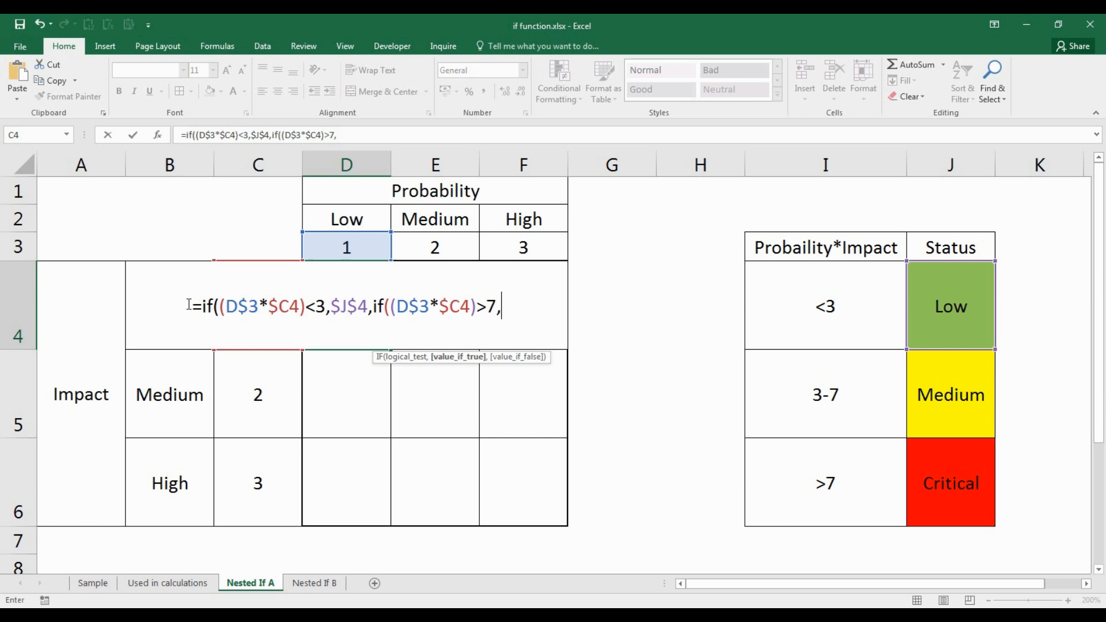
left_click(965, 490)
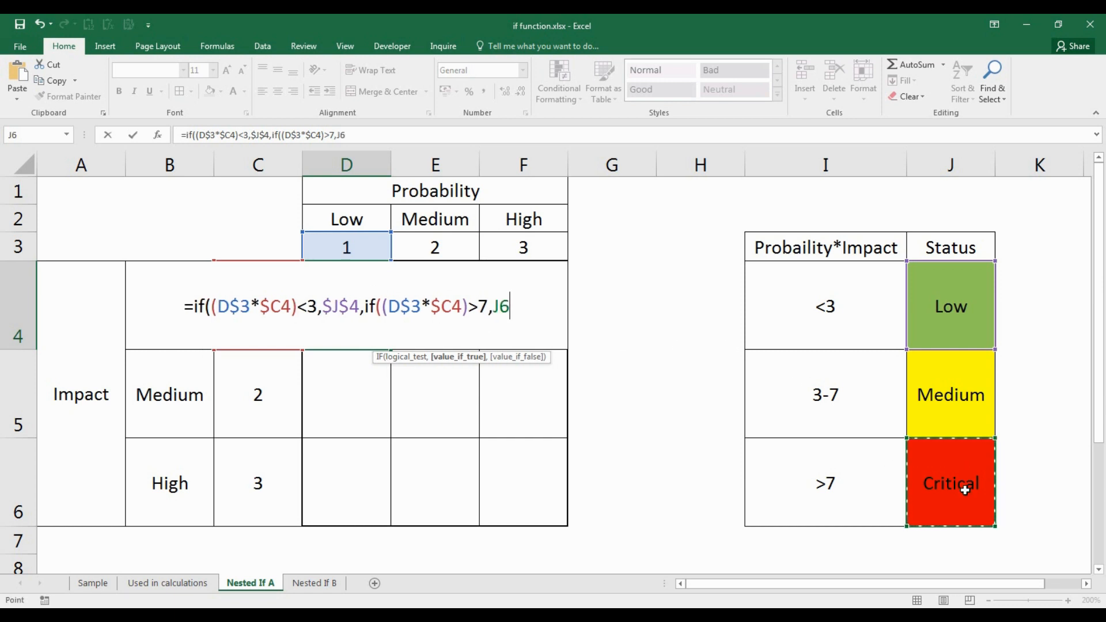
key("F4")
type(",")
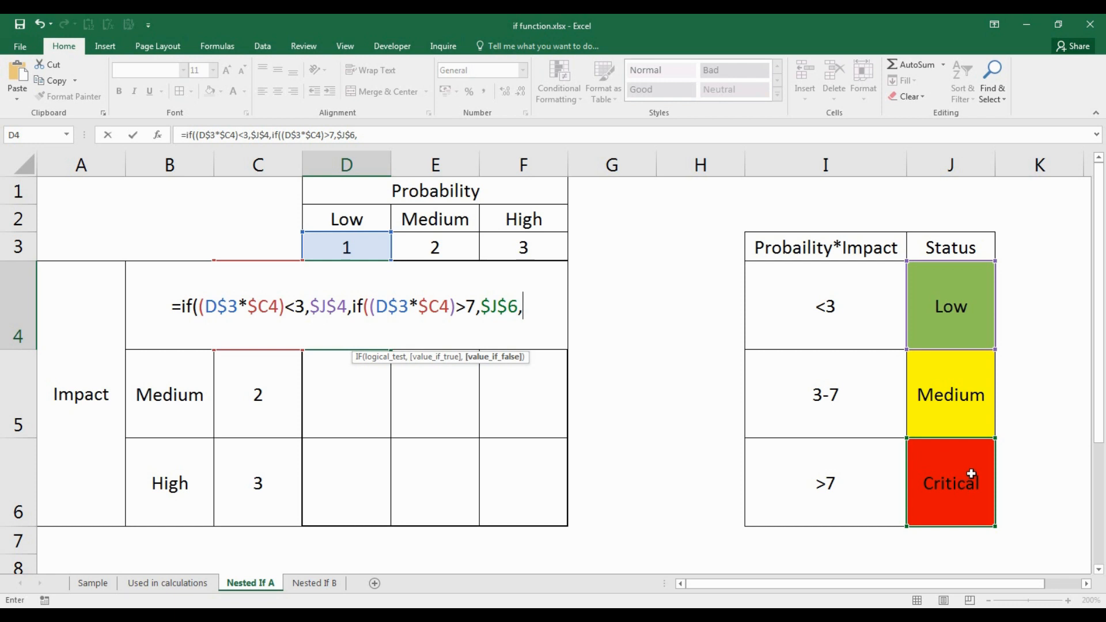
left_click(970, 404)
key("F4")
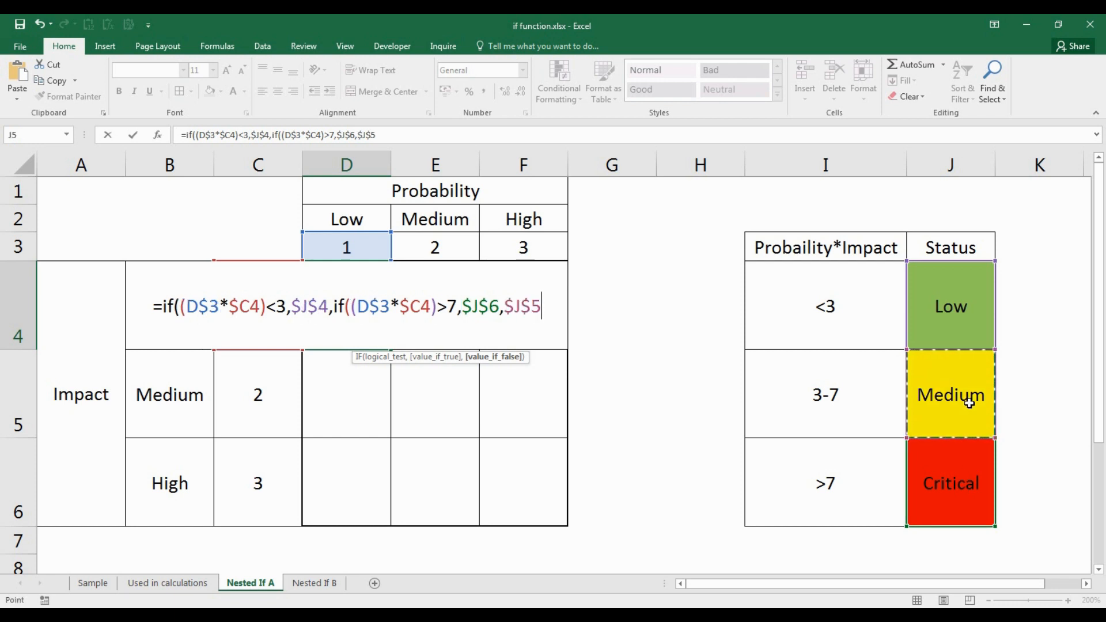
type("))")
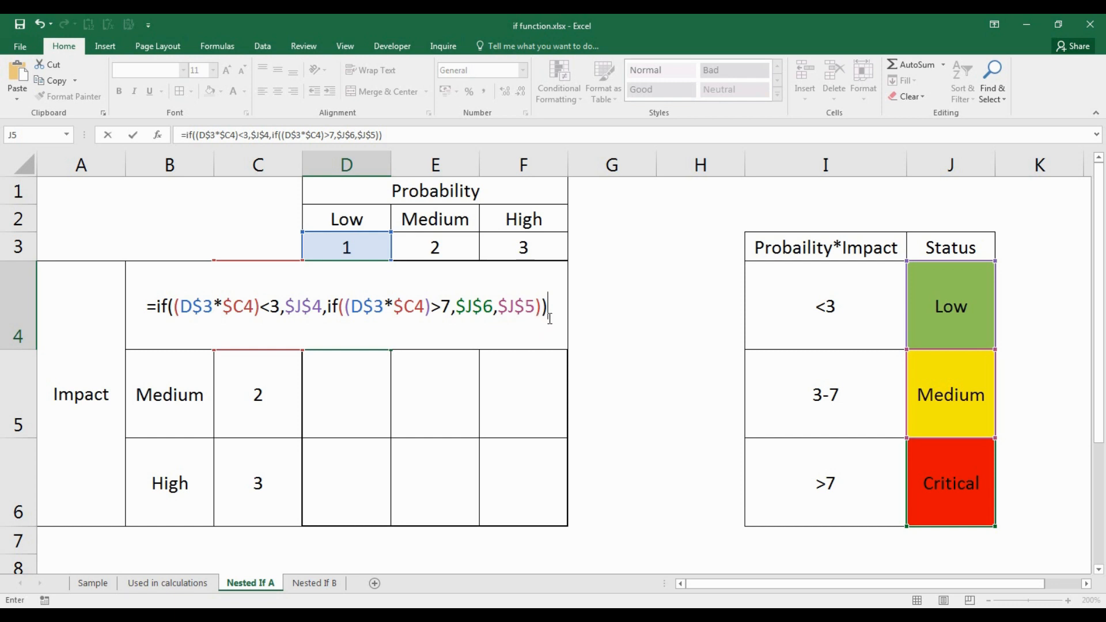
key("Return")
- Fill D4's formula across D4:F6 with Ctrl+Enter, then check the formulas in F4 and F6
left_click_drag(329, 319, 497, 467)
key("F2")
key("ctrl+Return")
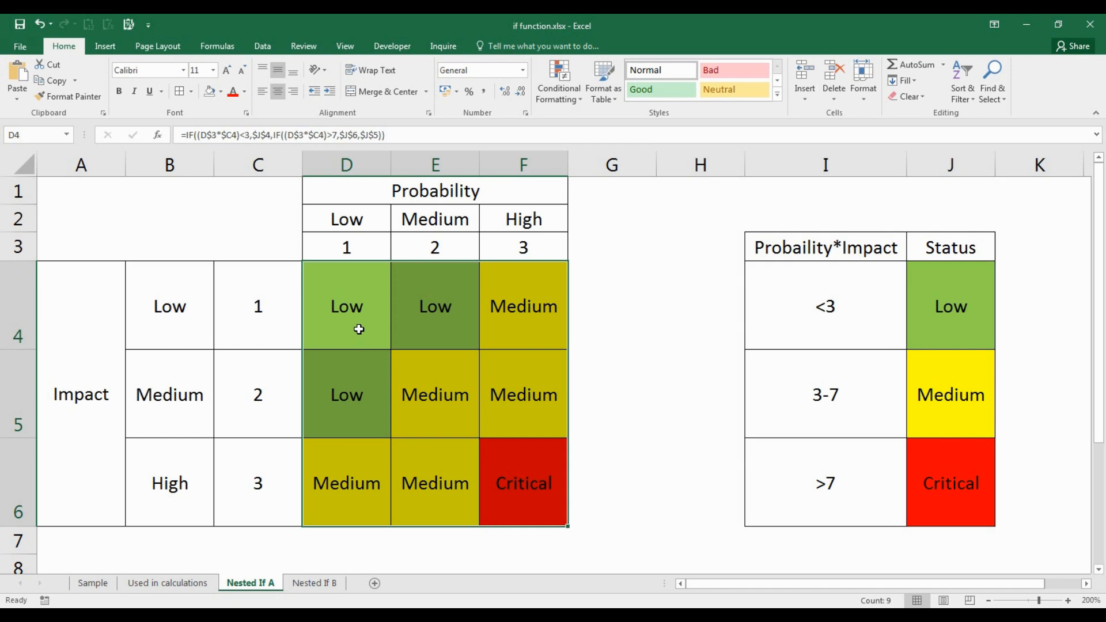
left_click(545, 307)
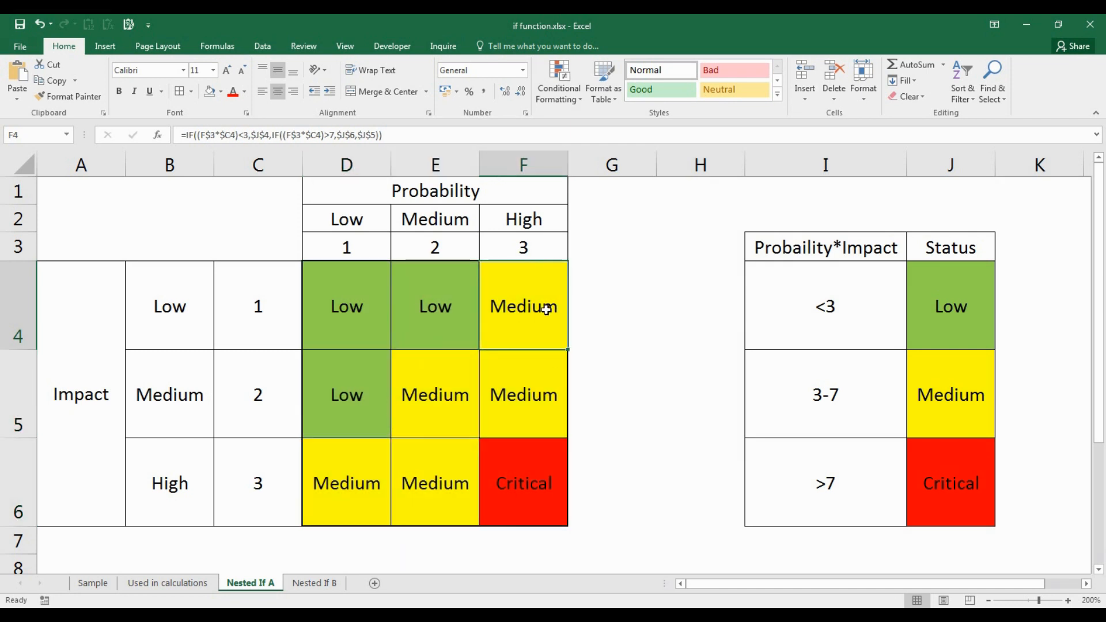
left_click(528, 515)
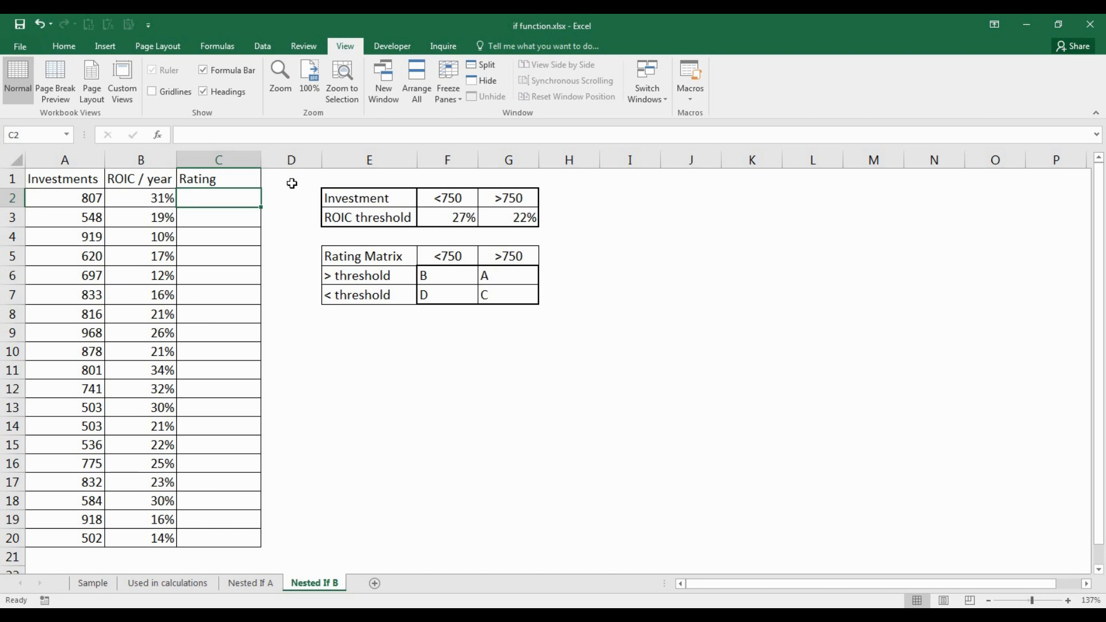
left_click_drag(66, 199, 75, 520)
left_click_drag(74, 520, 70, 535)
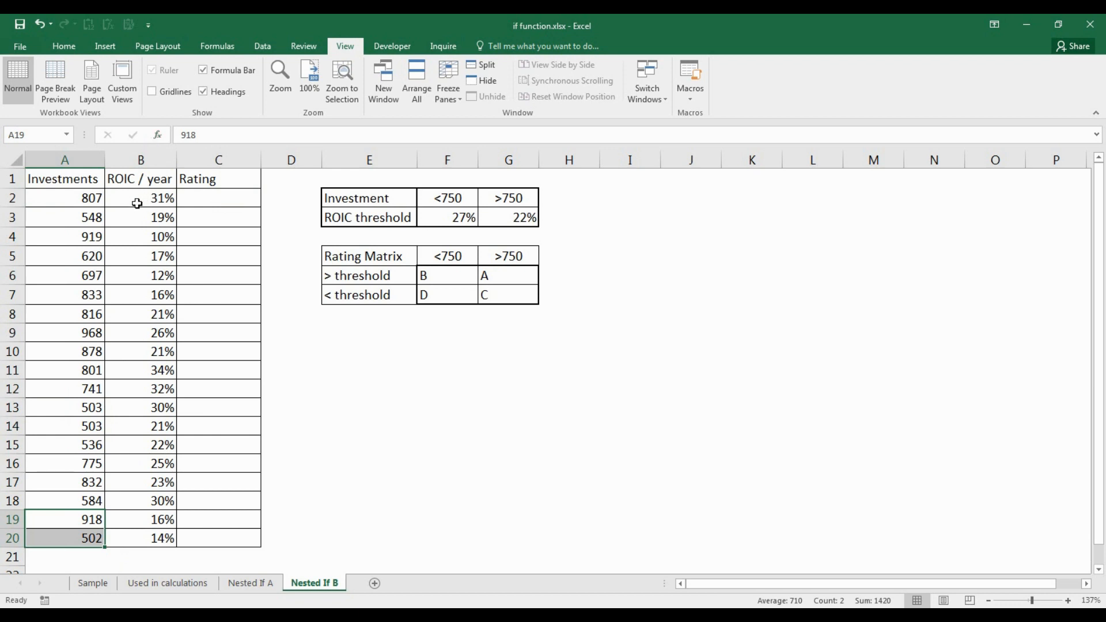
left_click_drag(137, 201, 147, 540)
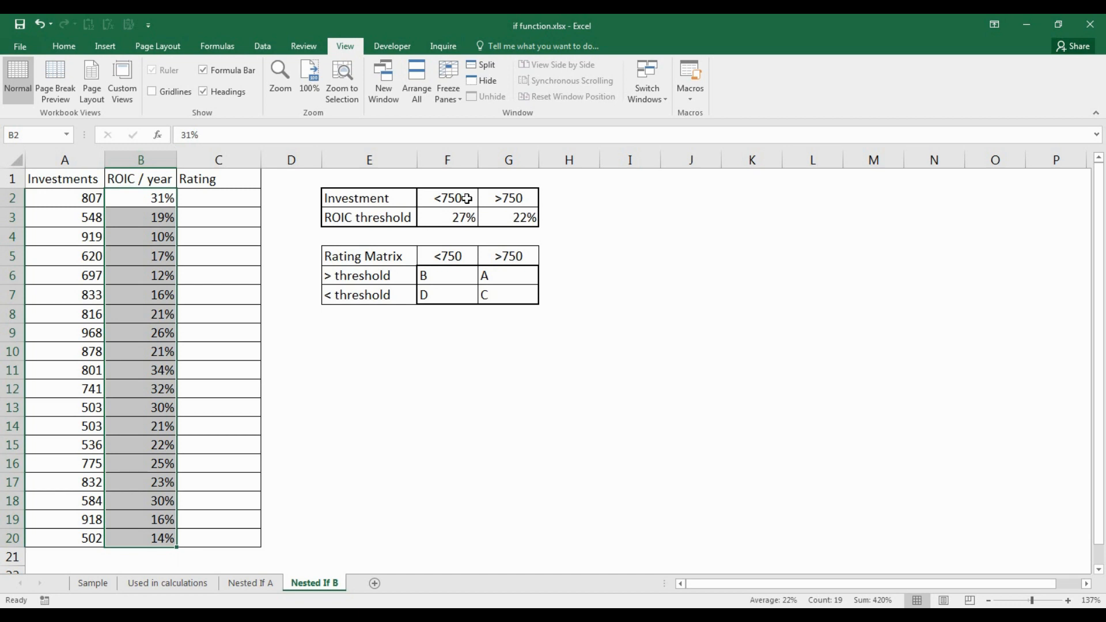
left_click_drag(467, 198, 494, 198)
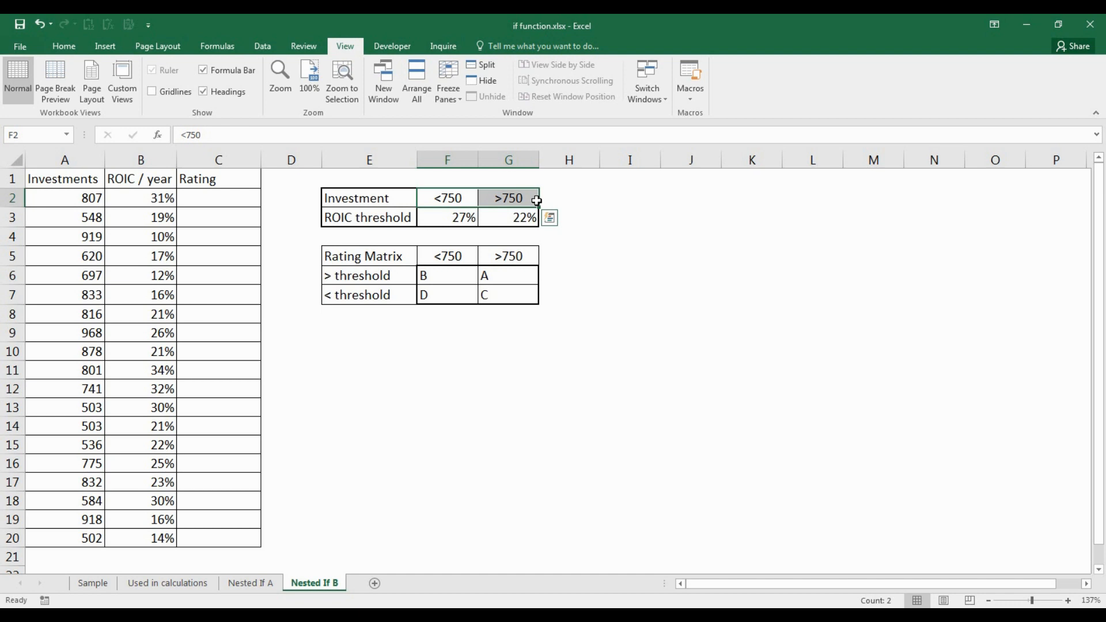
left_click(529, 201)
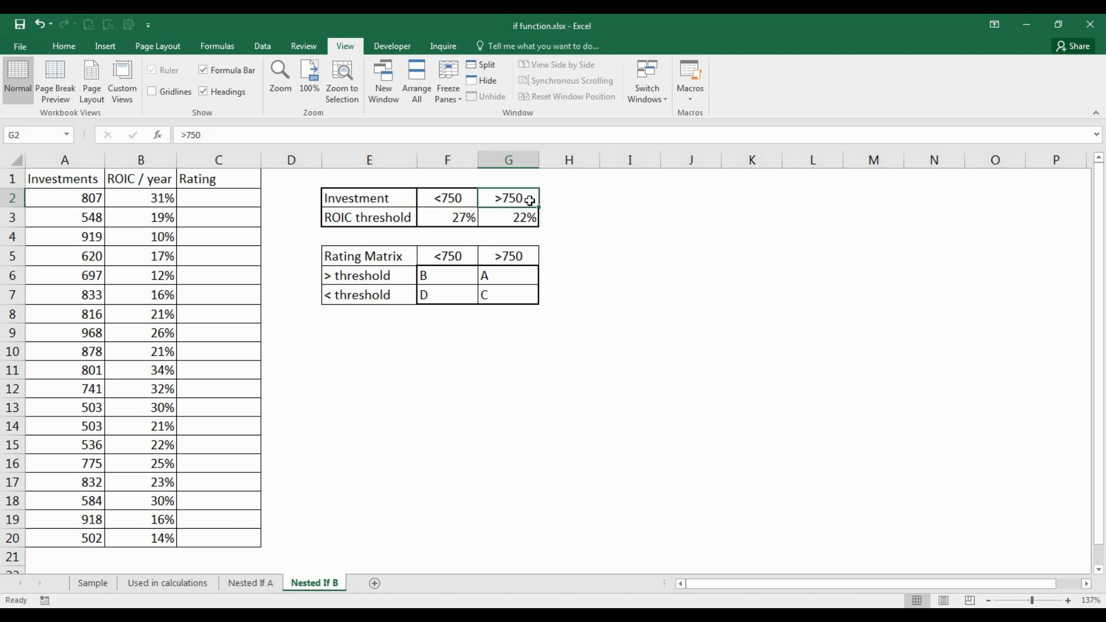
left_click(499, 220)
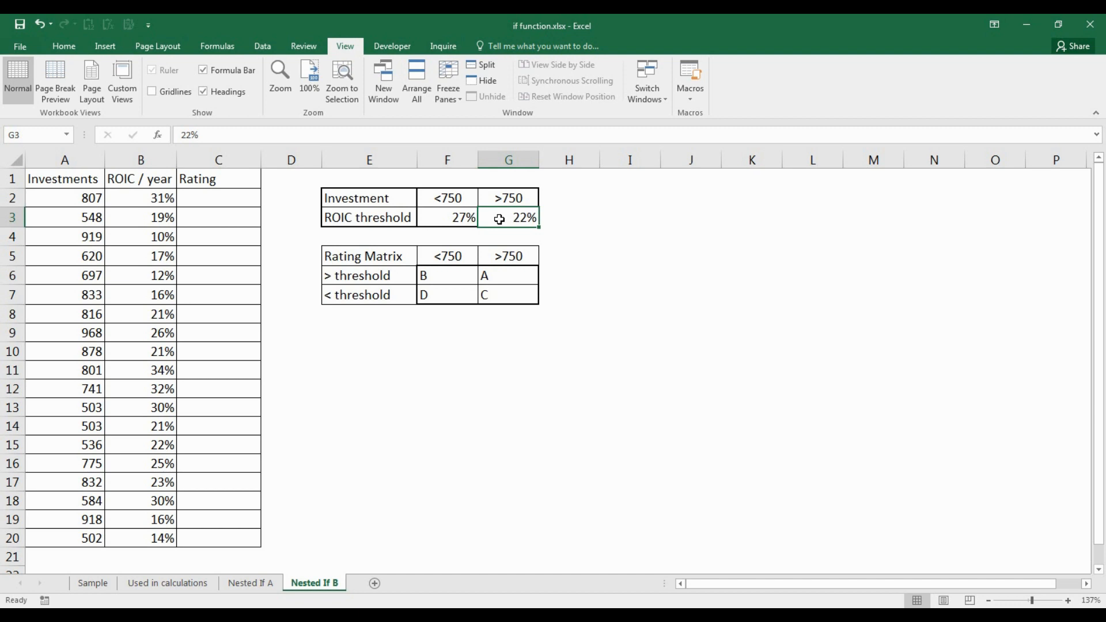
left_click(514, 277)
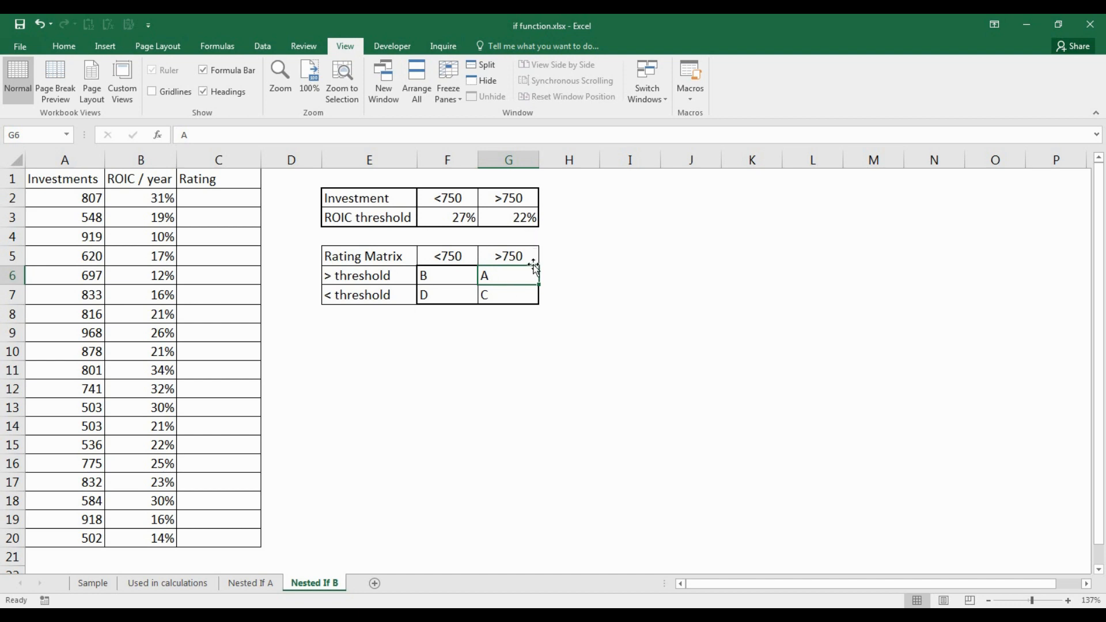
left_click(525, 303)
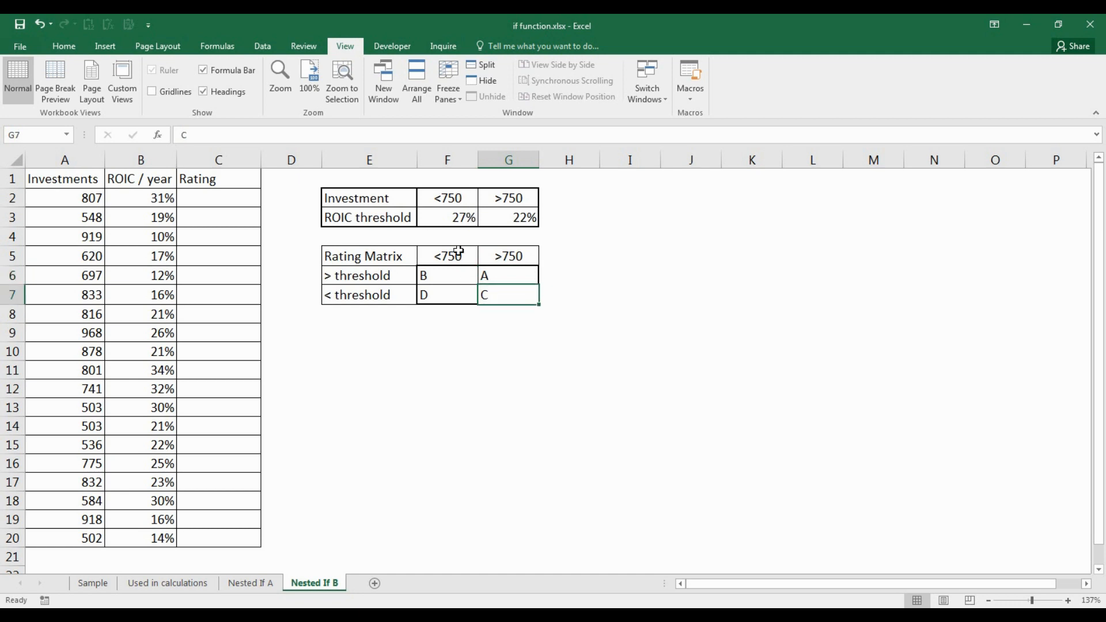
left_click(466, 200)
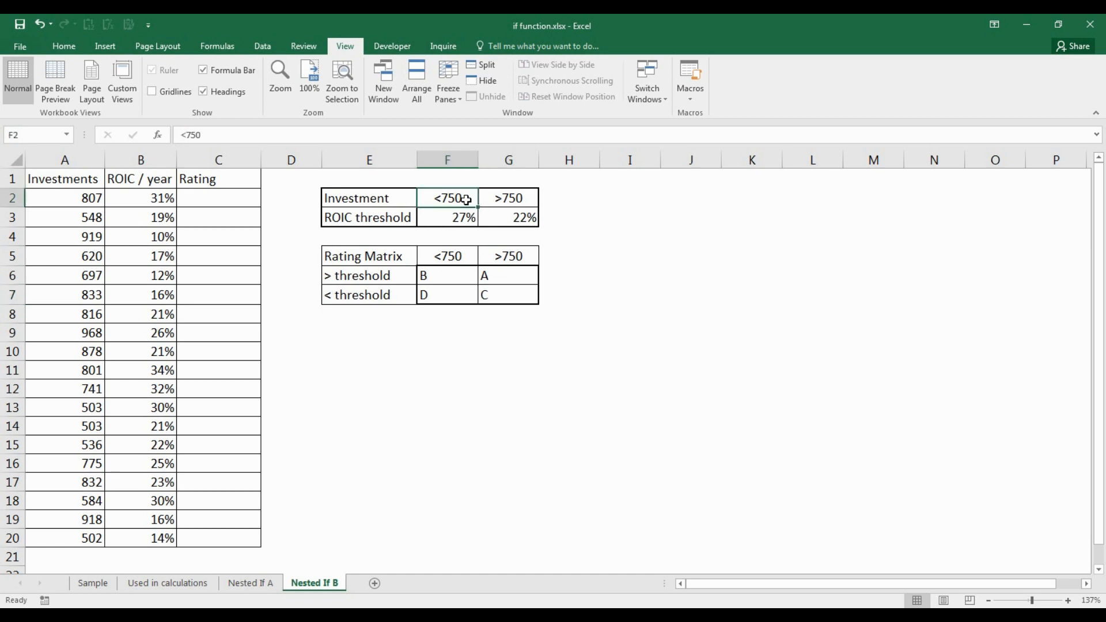
left_click(462, 213)
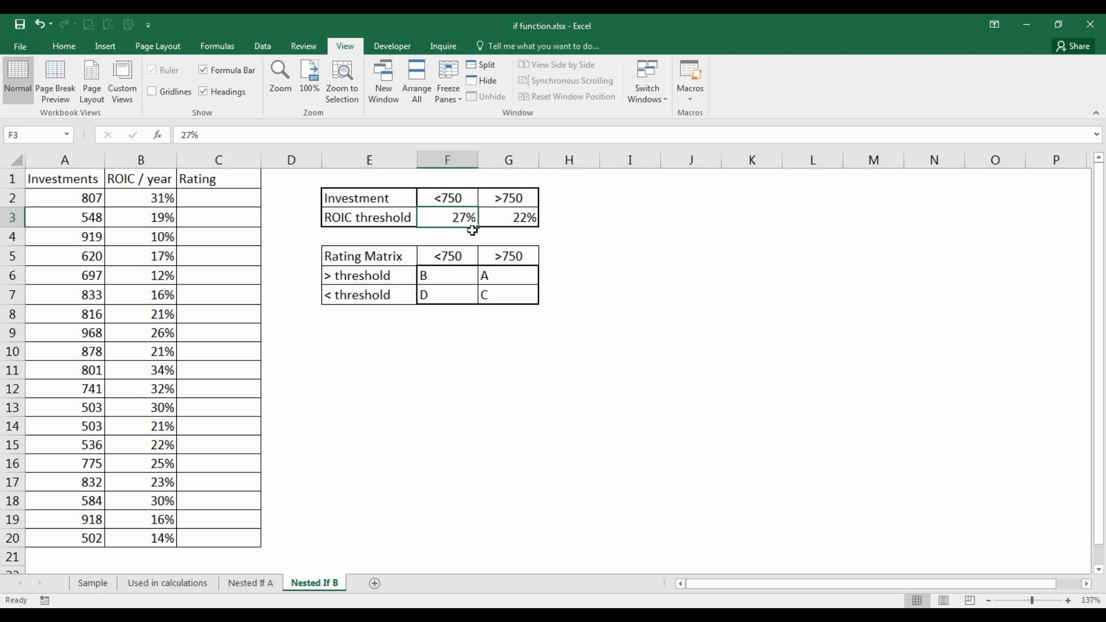
left_click(449, 277)
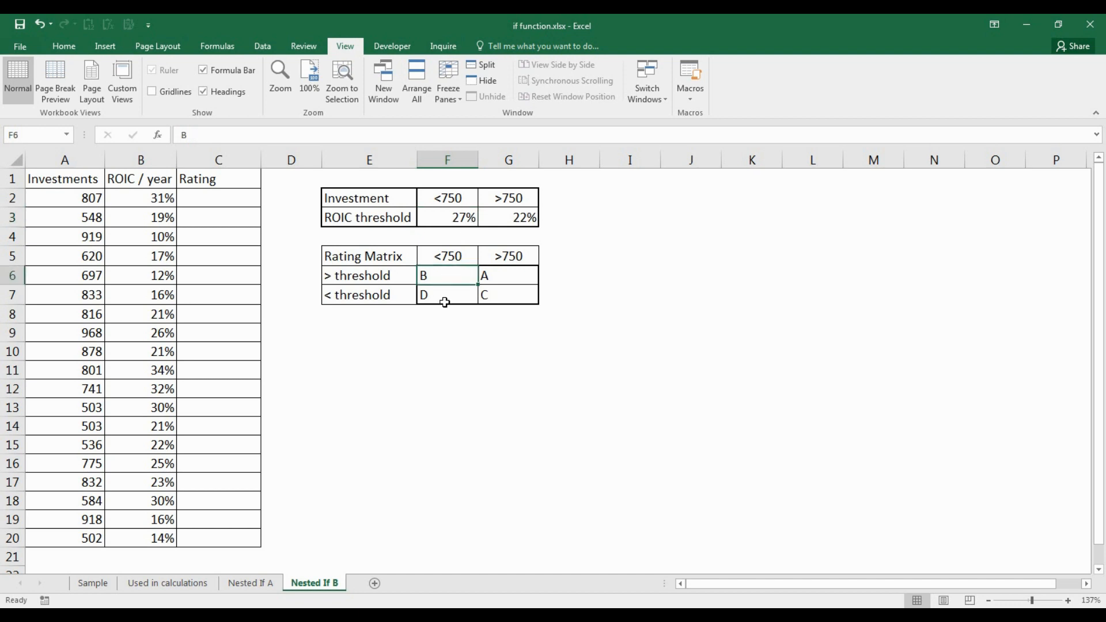
left_click(445, 302)
- In C2, begin =IF(A2>750,IF(B2> for the large-investment test
left_click(213, 205)
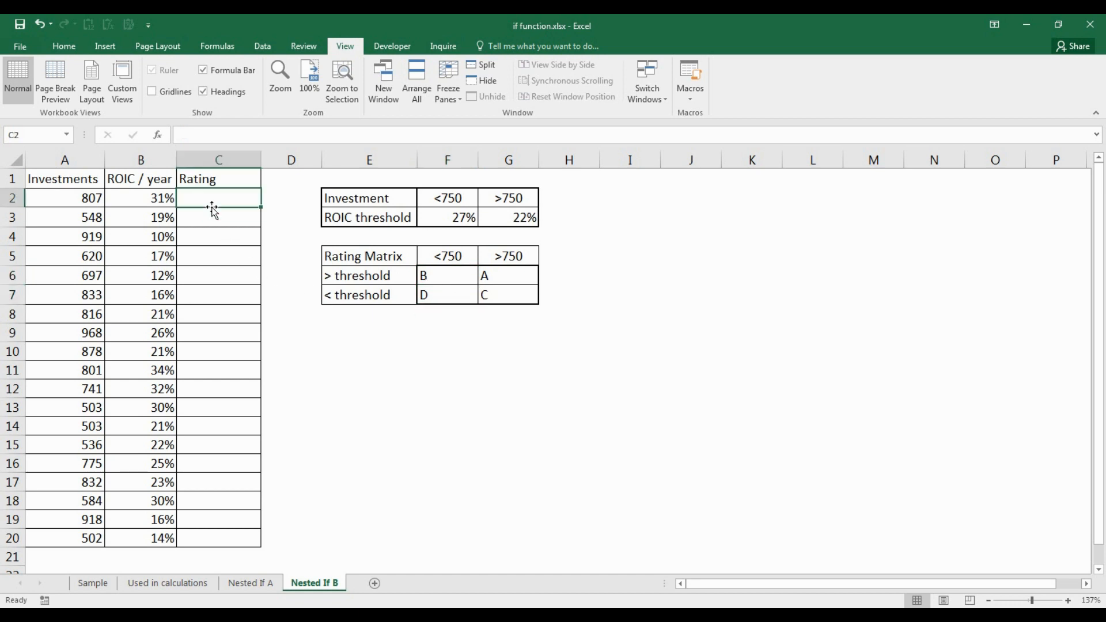
type("=if(")
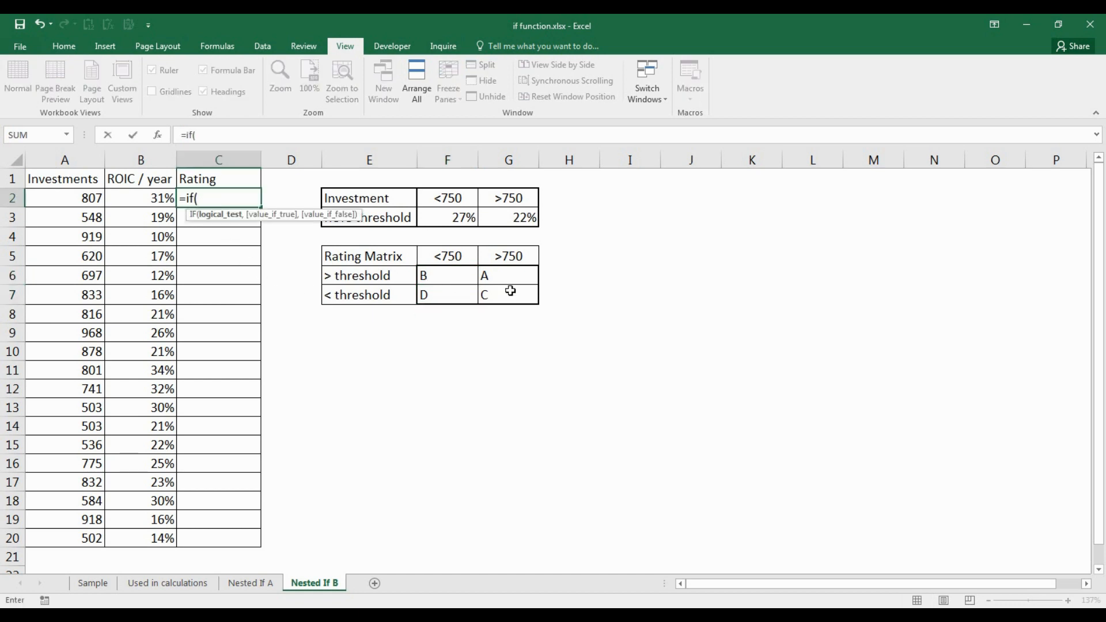
left_click(86, 199)
type(">")
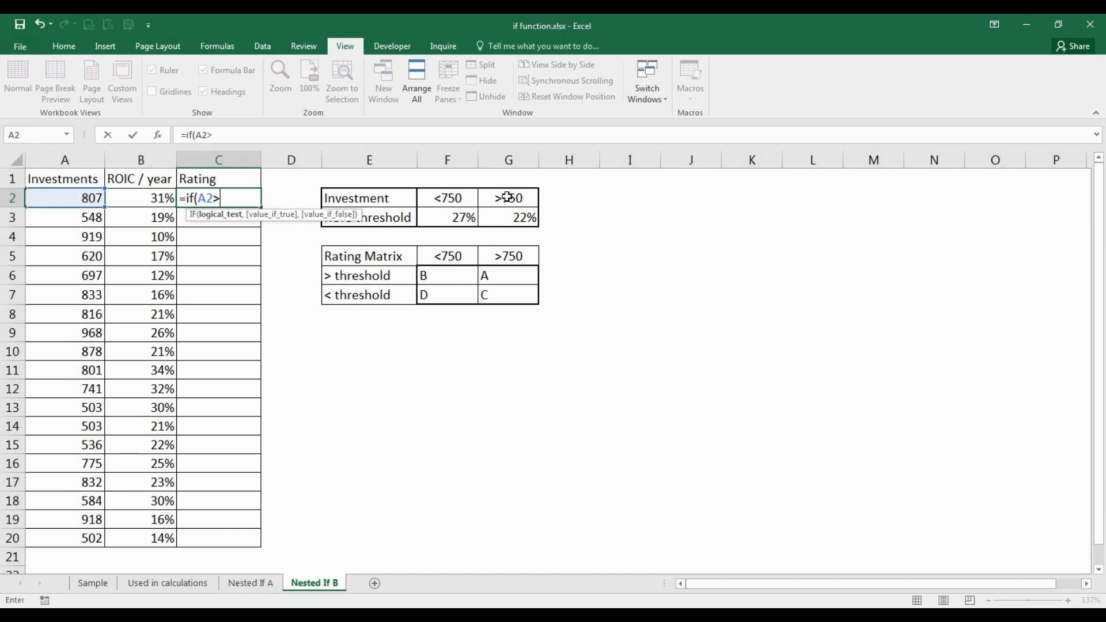
type("750,if(")
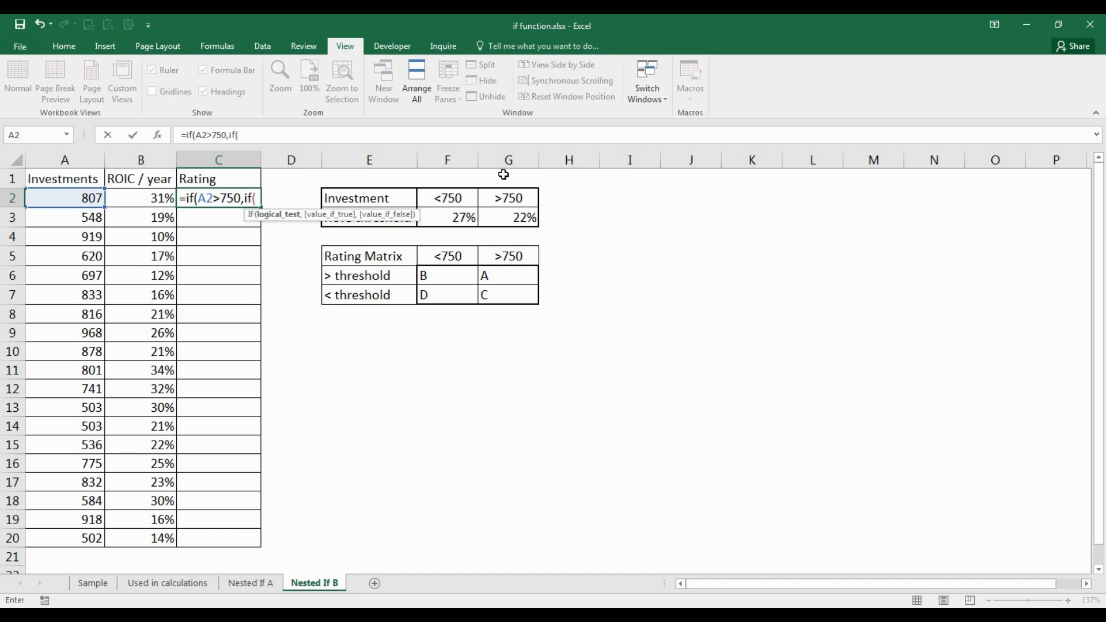
left_click(126, 198)
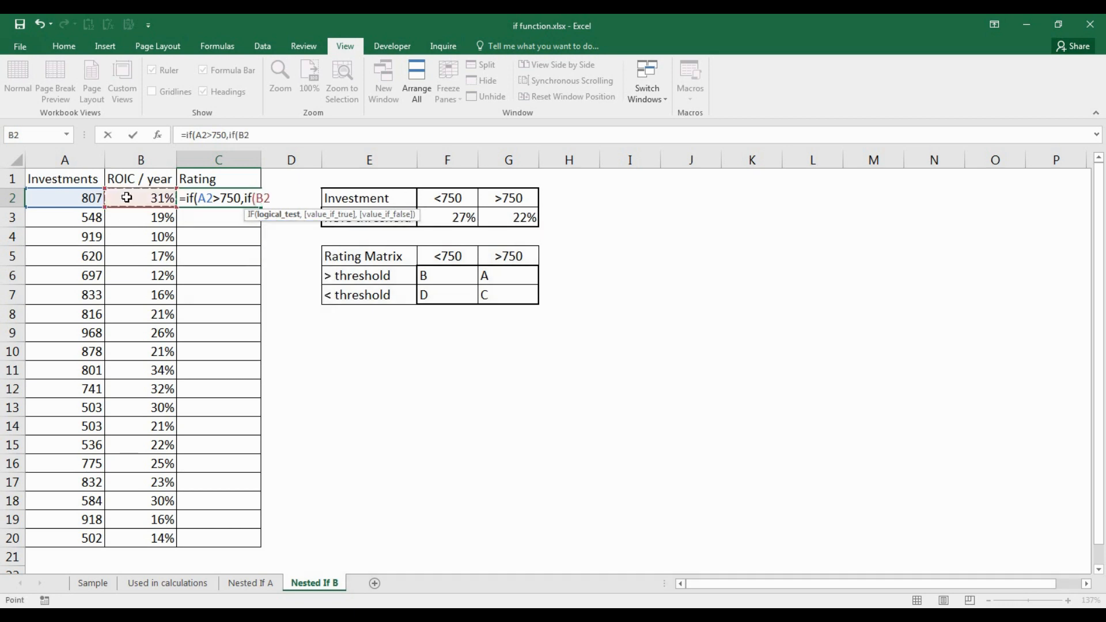
type(">")
- Compare against $G$3, returning $G$6 (A) or $G$7 (C), then start the next IF
left_click(514, 219)
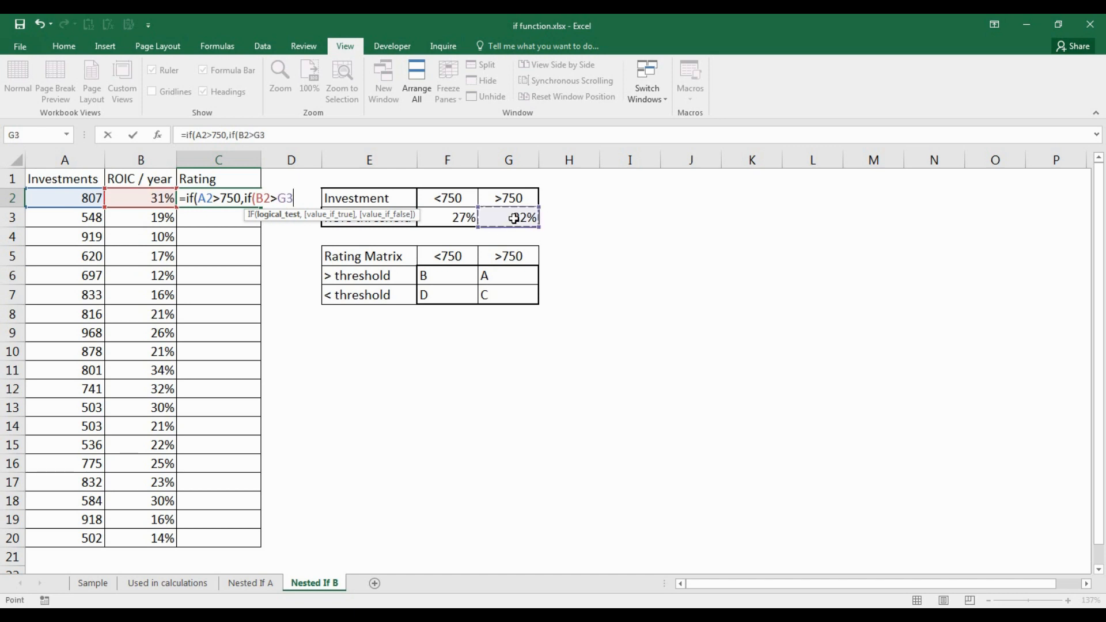
key("F4")
type(",")
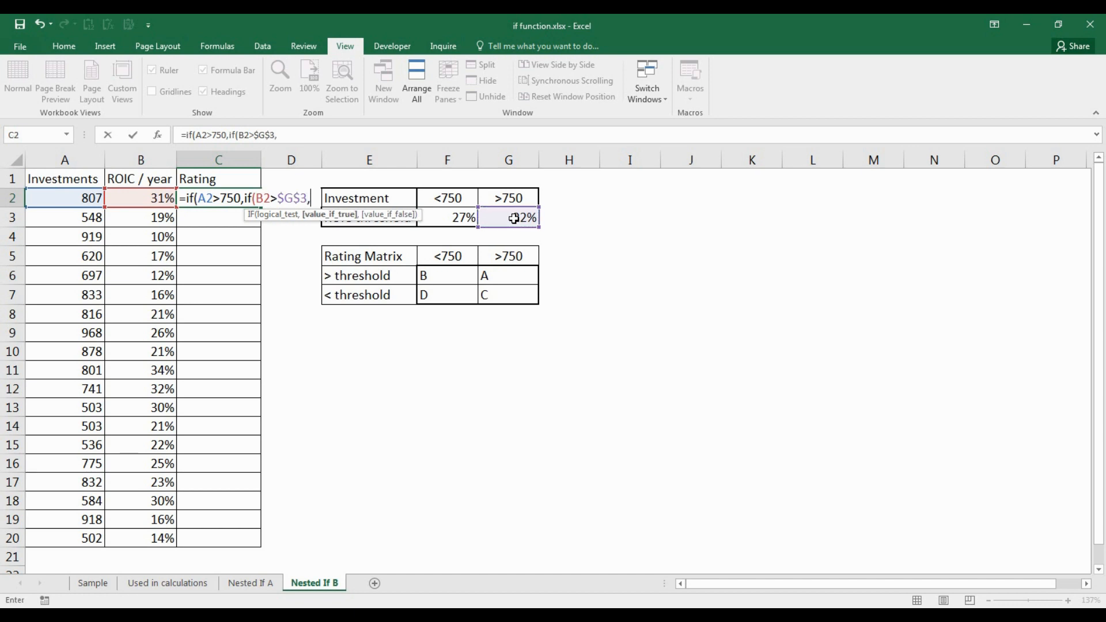
left_click(521, 277)
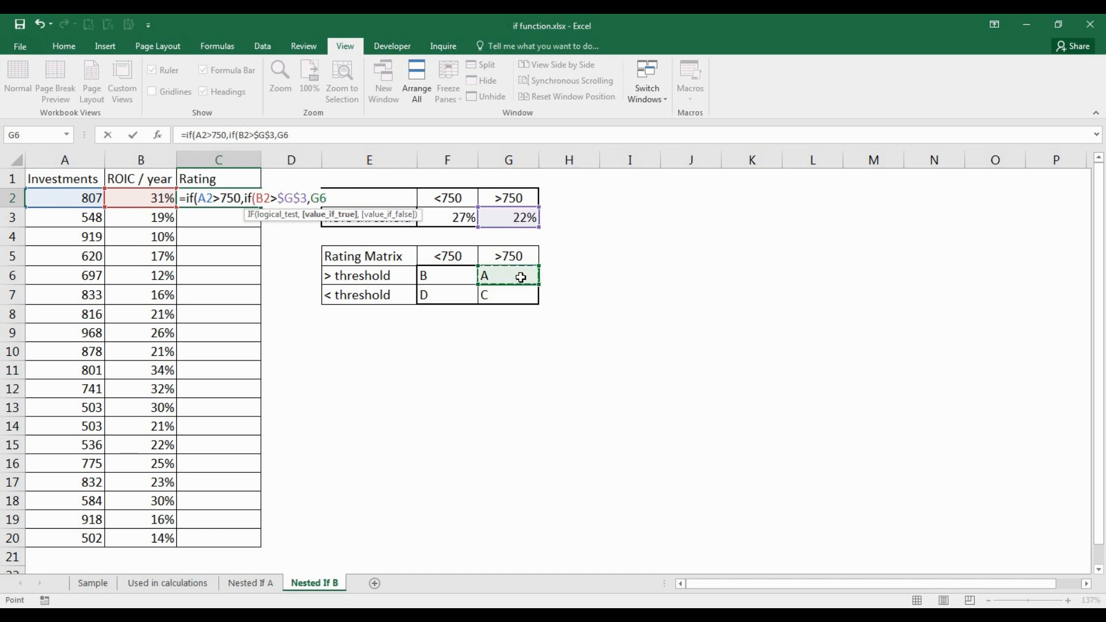
type(",")
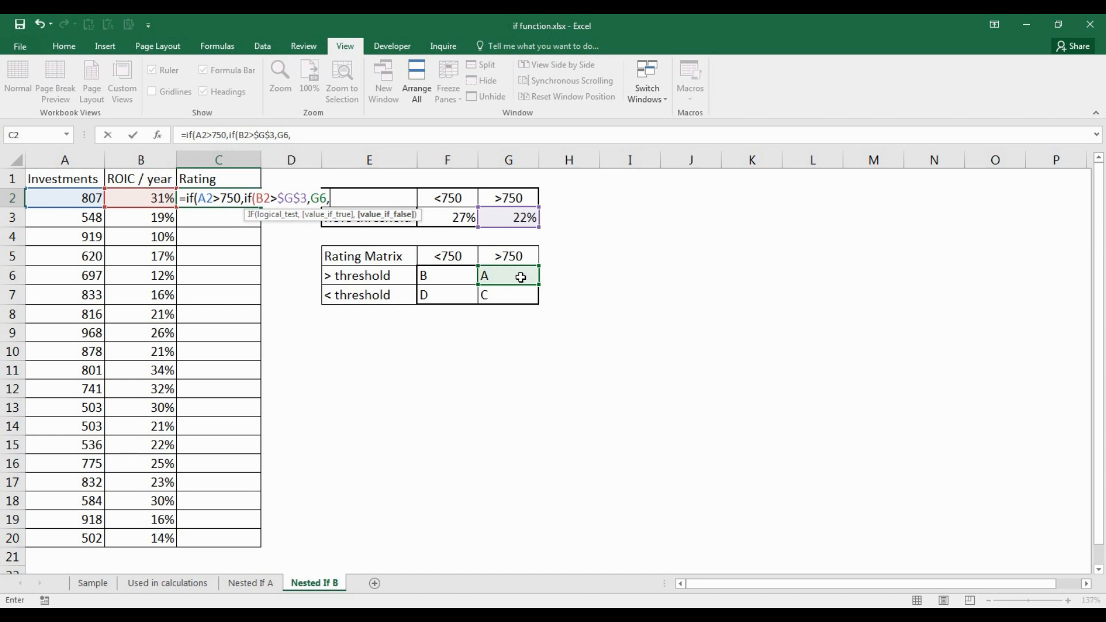
key("BackSpace")
key("F4")
type(",")
left_click(520, 300)
key("F4")
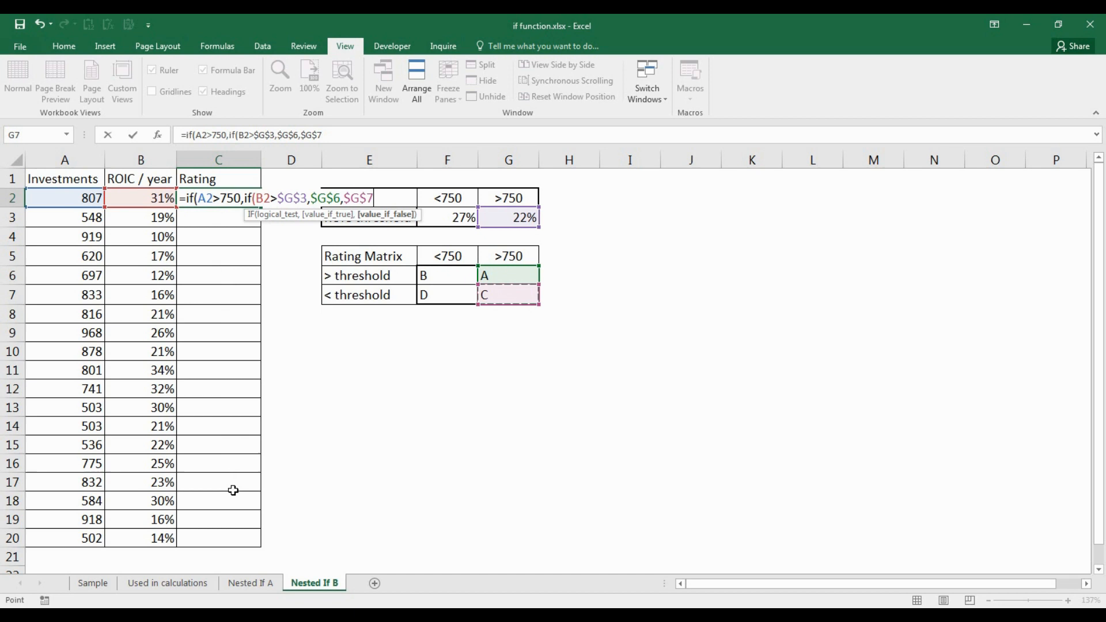
type("),")
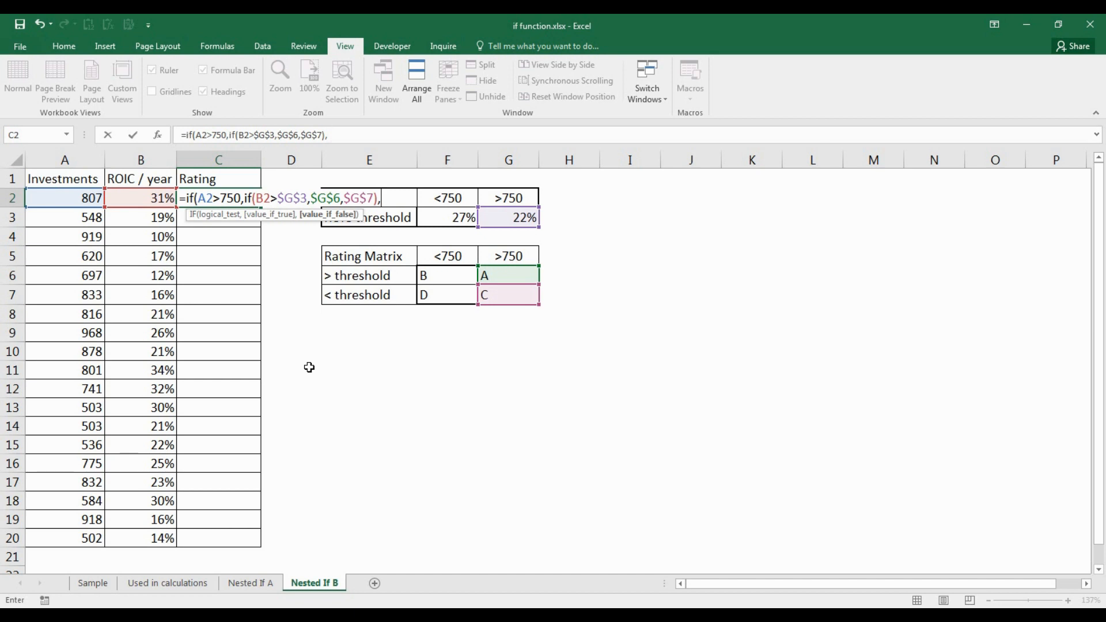
type("if(")
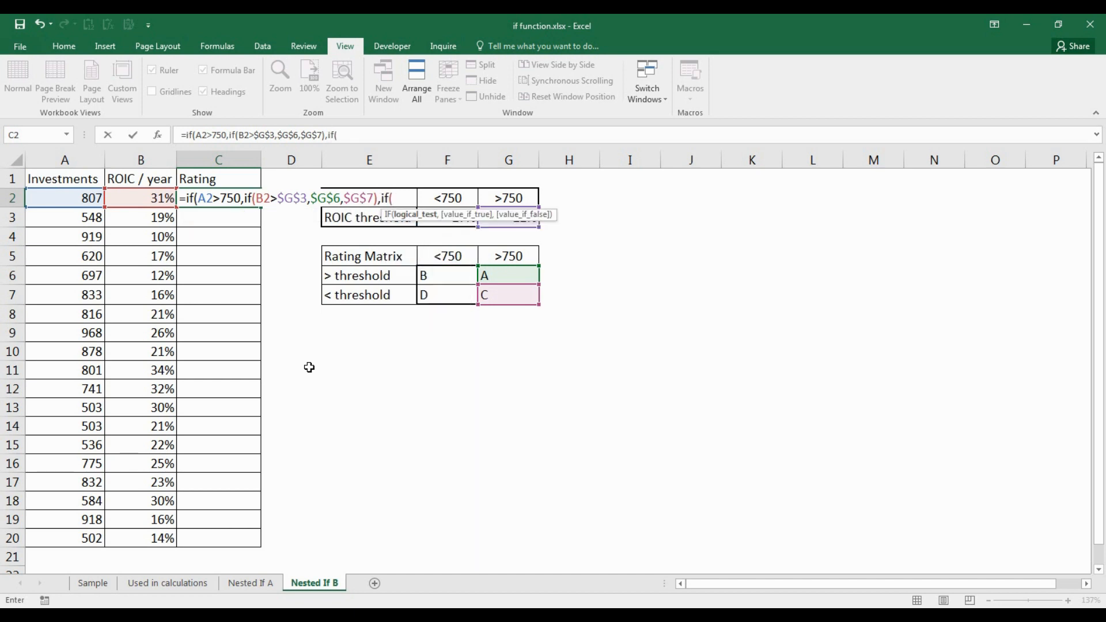
- Finish C2 with B2>$F$3,$F$6,$F$7 so smaller investments rate B or D, and commit it
left_click(147, 200)
type(">")
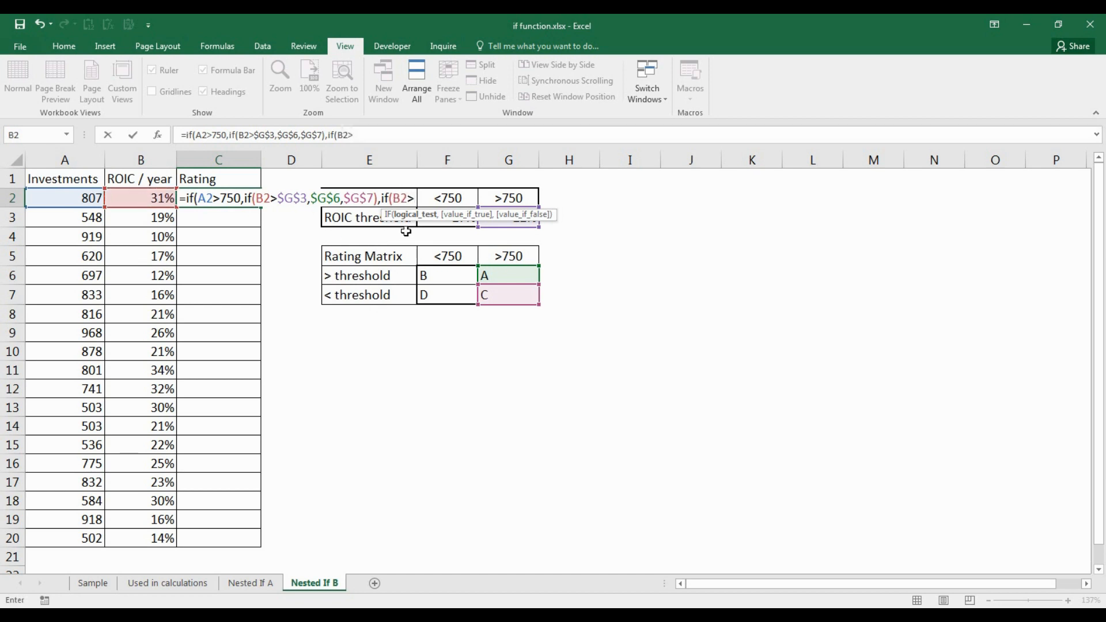
left_click(434, 230)
key("Up")
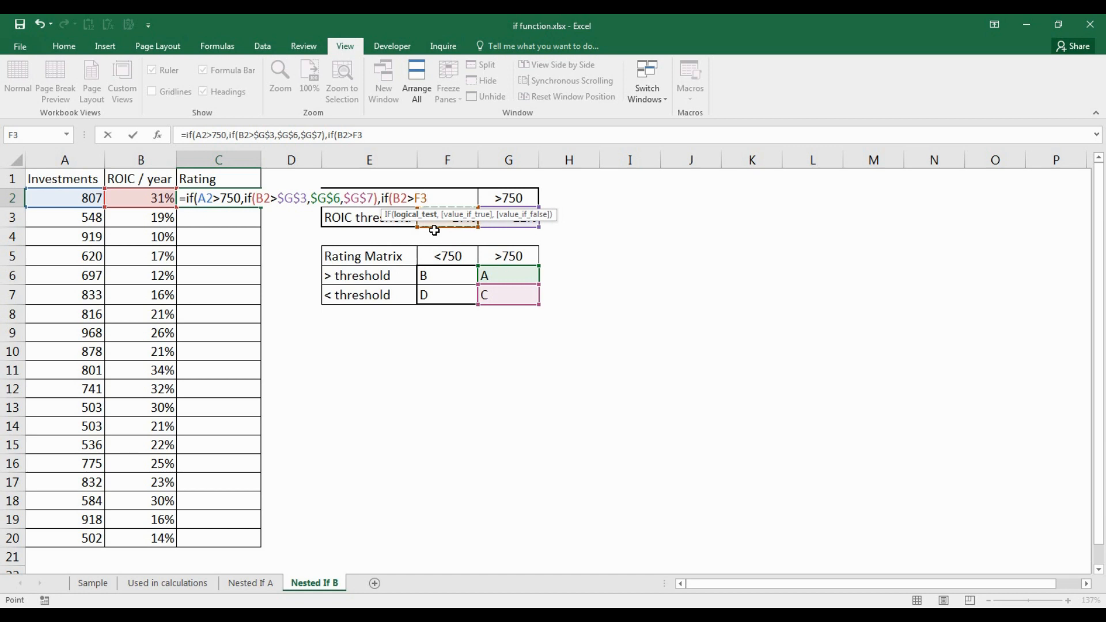
key("F4")
type(",")
left_click(445, 275)
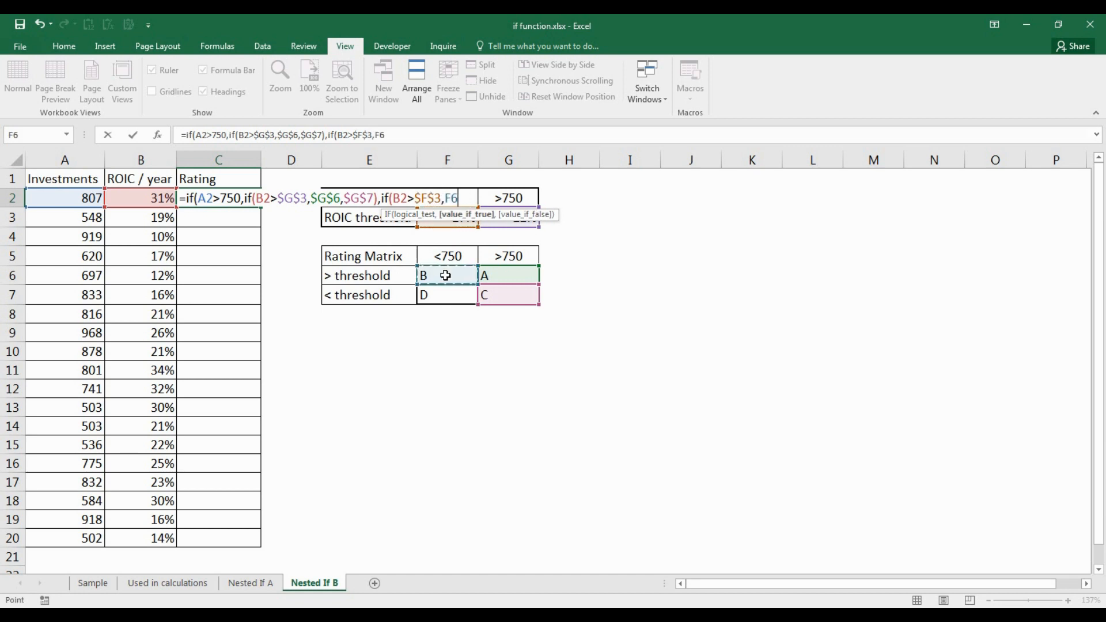
key("F4")
type(",")
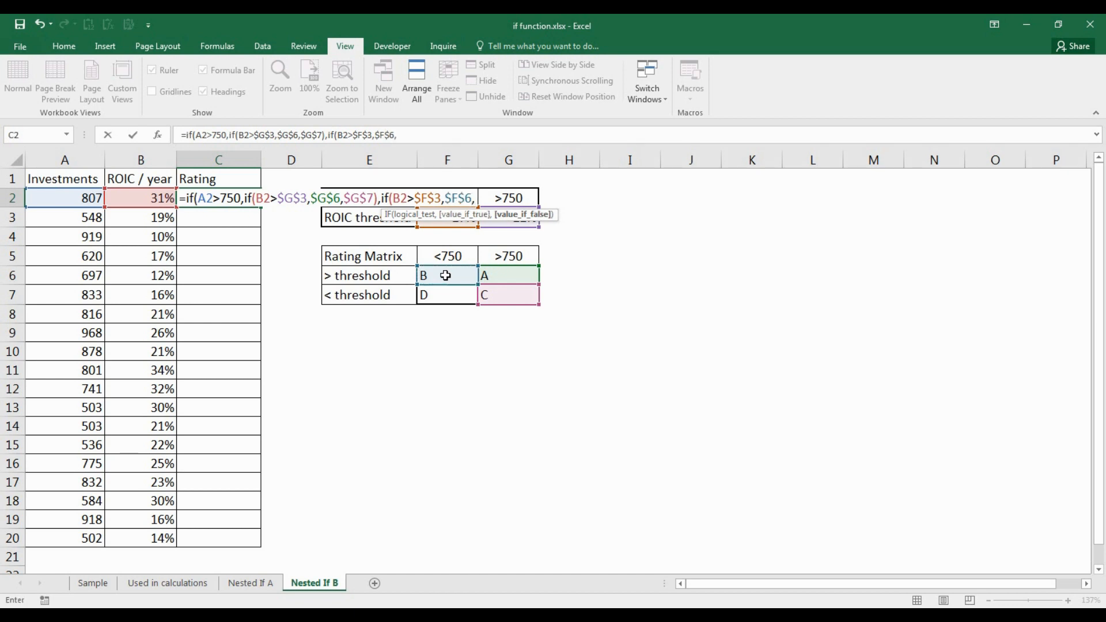
left_click(432, 294)
key("F4")
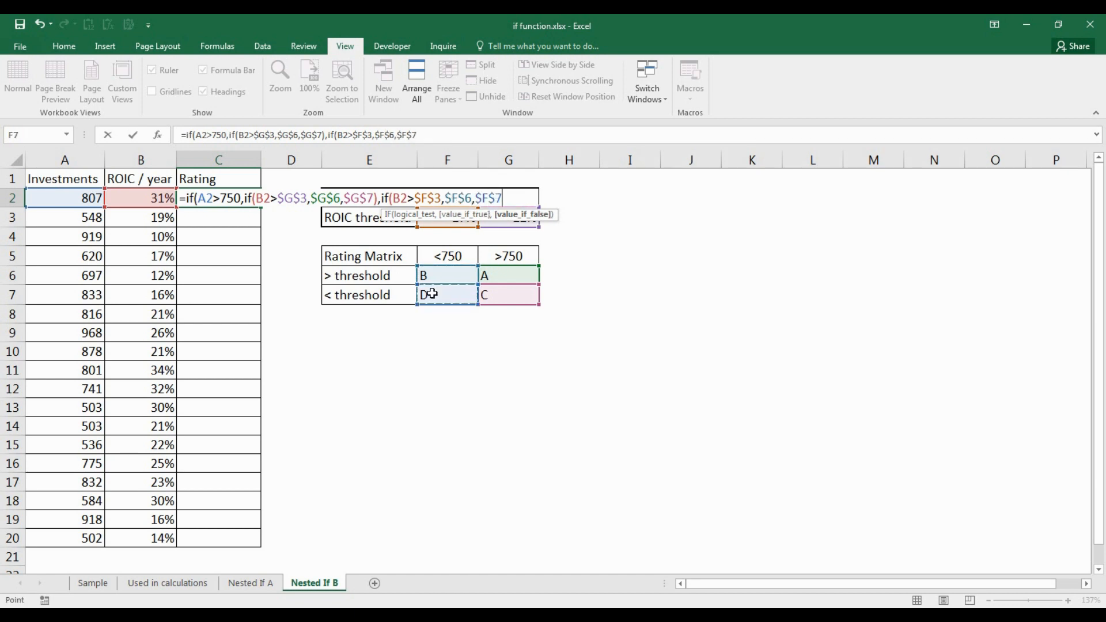
type("))")
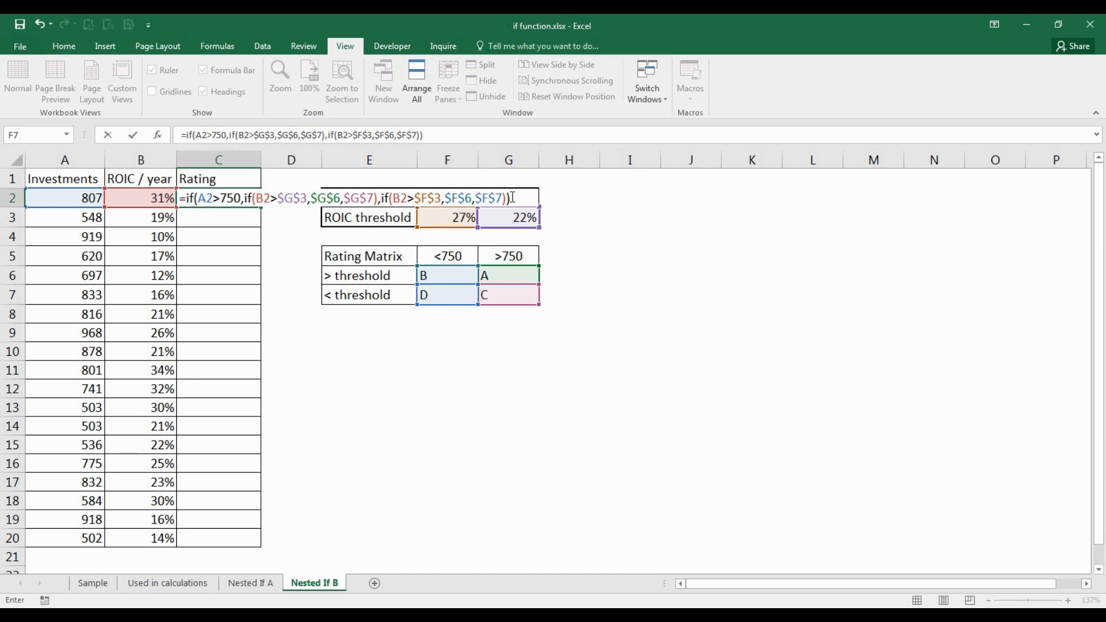
key("Return")
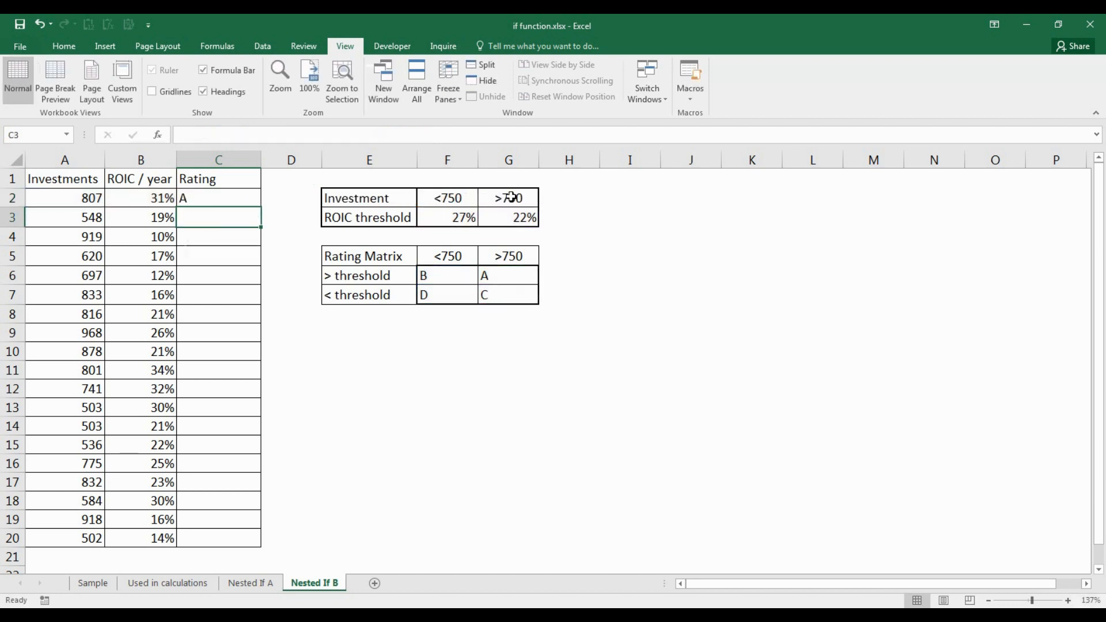
- Fill C2's rating formula down to C20 and check the copied formula in C9
left_click(229, 200)
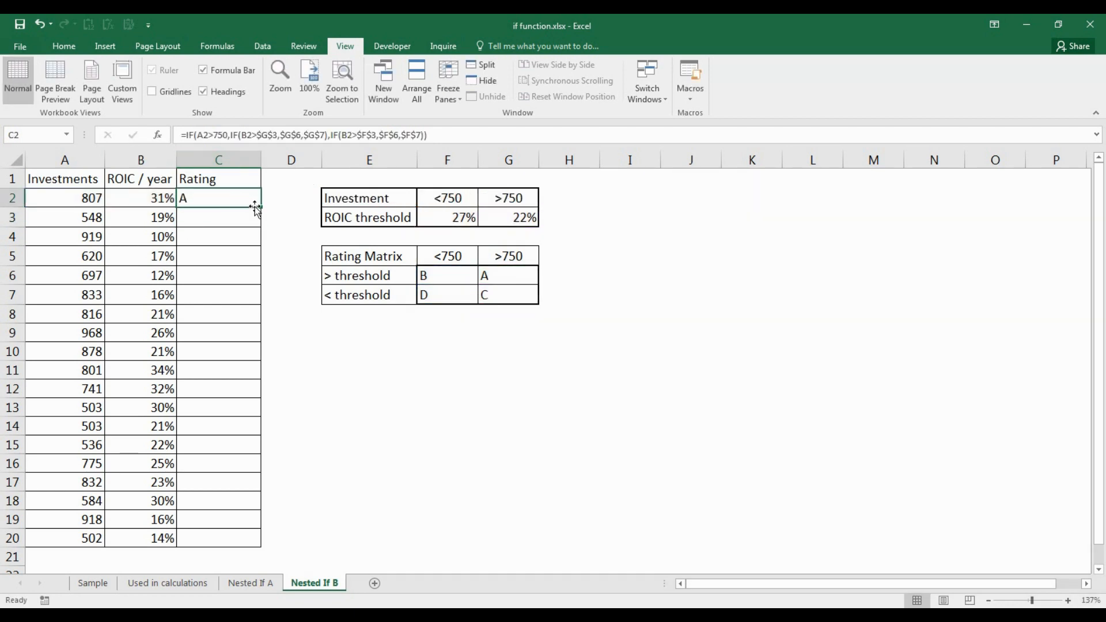
left_click_drag(261, 207, 232, 545)
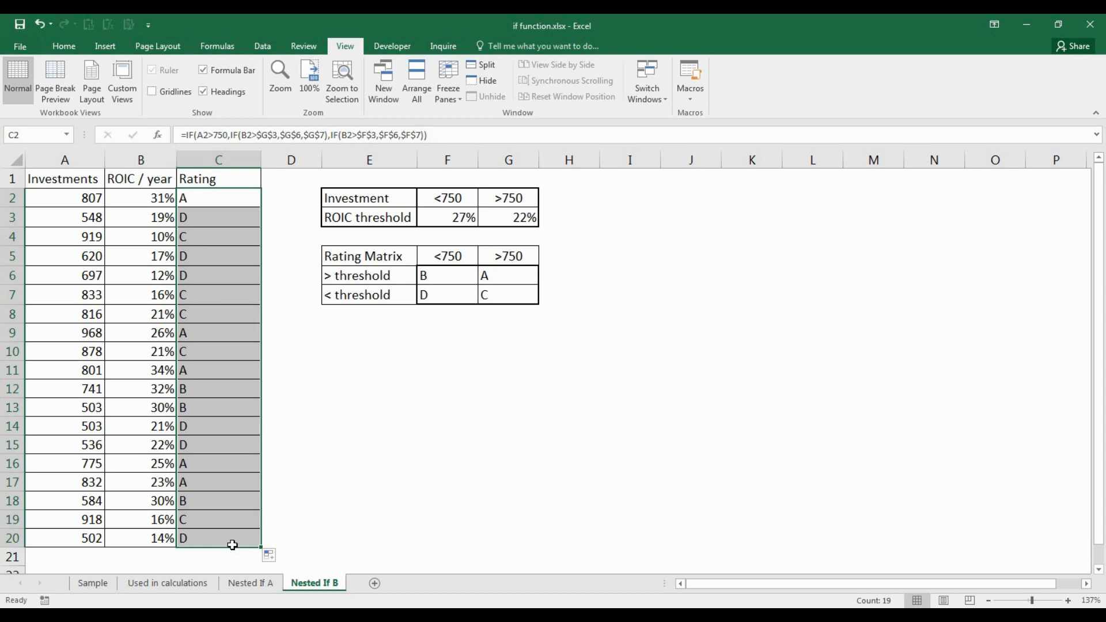
left_click(230, 333)
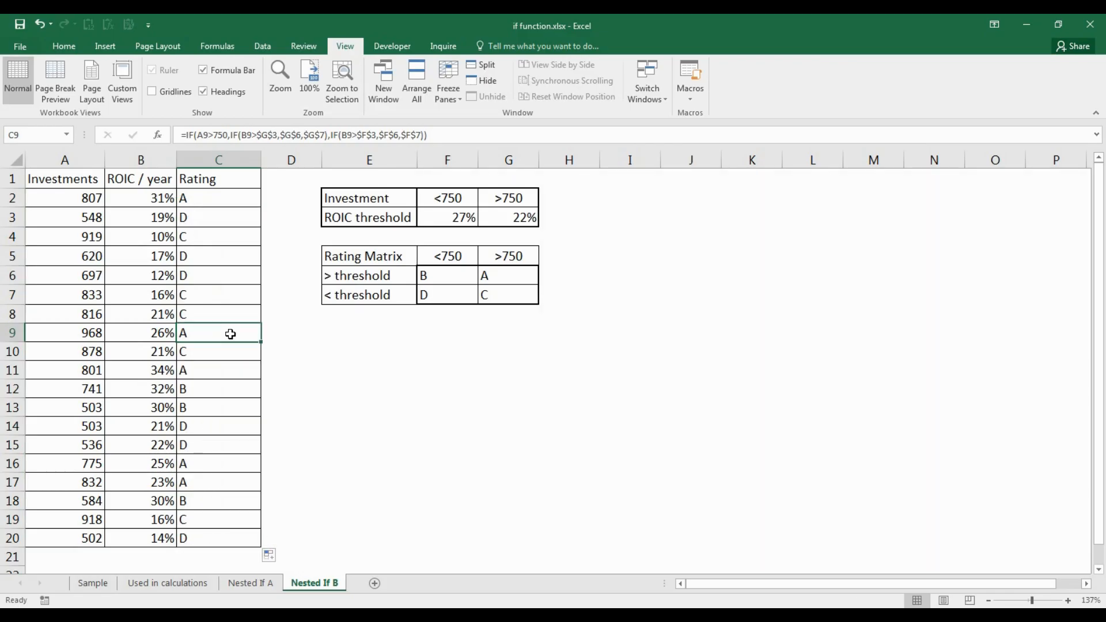